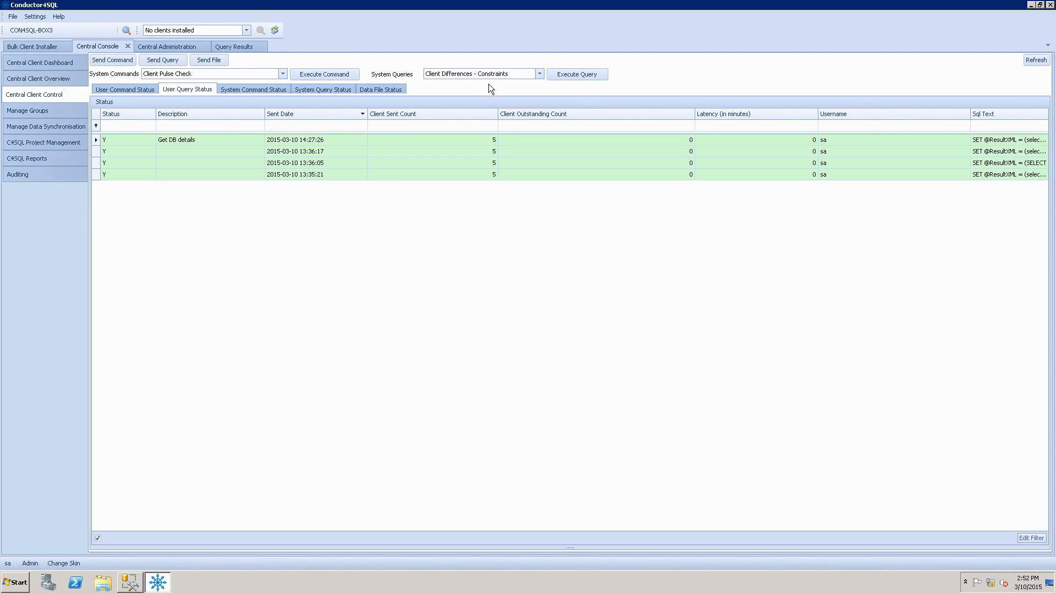
{"action": "left_click", "coordinate": [538, 75]}
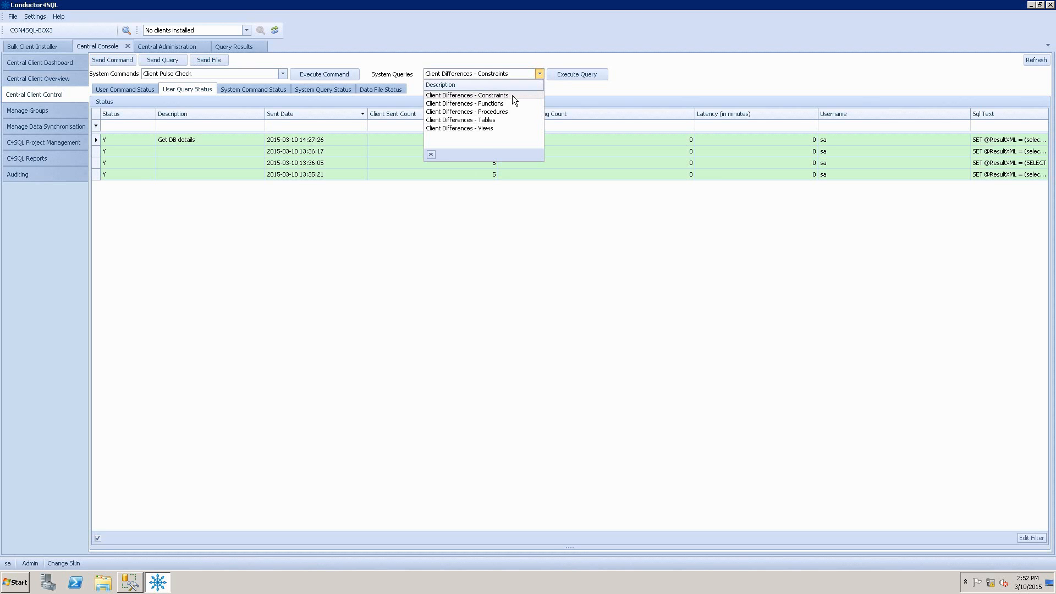
{"action": "left_click", "coordinate": [559, 90]}
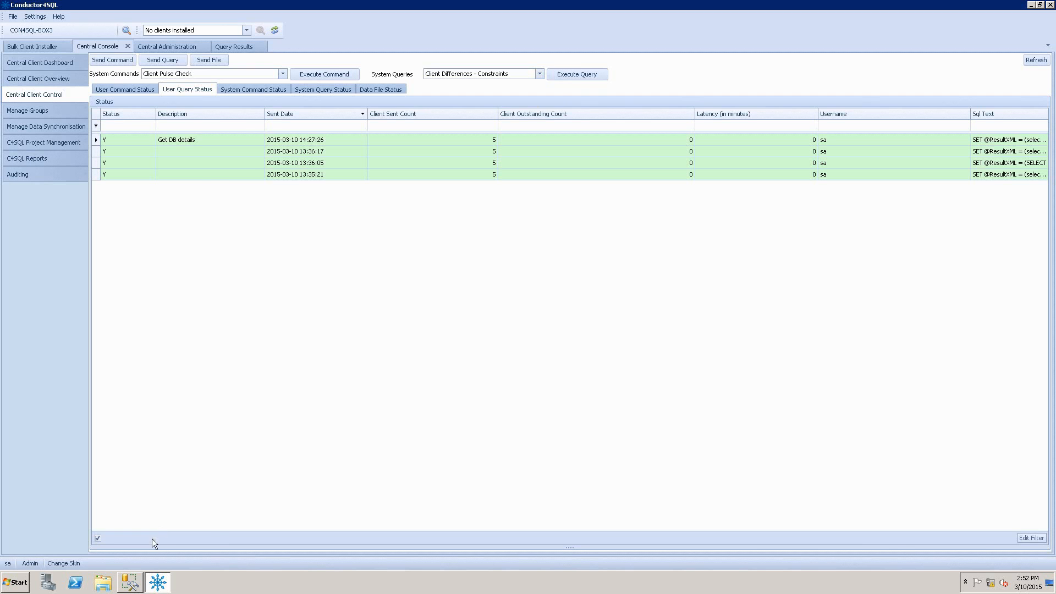
Switch to SQL Server Management Studio and execute only the script block that creates the MetaTest table in SAPPOS on CON4SQL-BOX3
{"action": "left_click", "coordinate": [131, 582]}
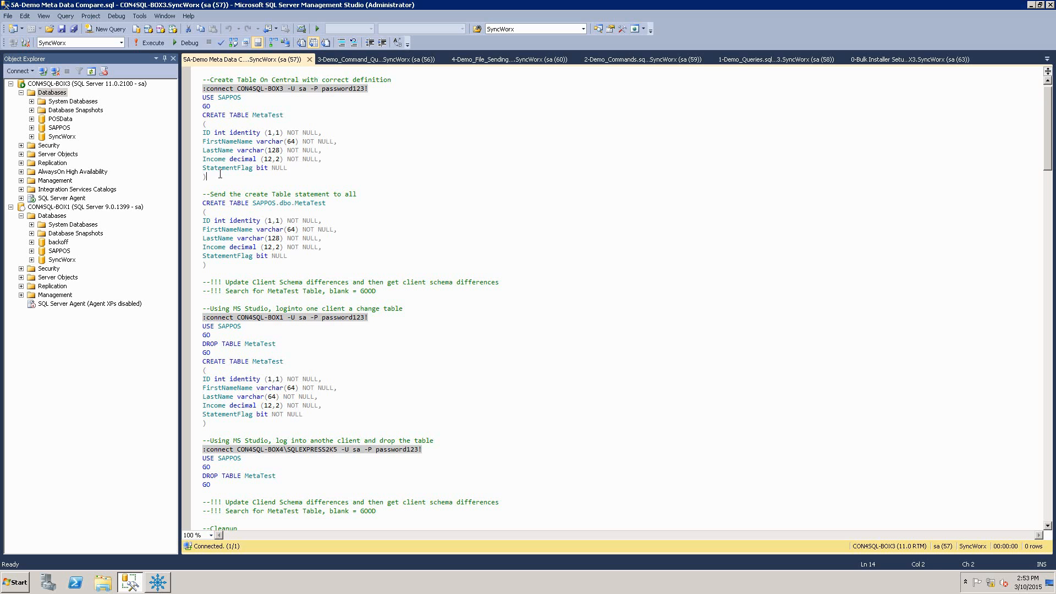
{"action": "left_click_drag", "start_coordinate": [220, 174], "coordinate": [203, 88]}
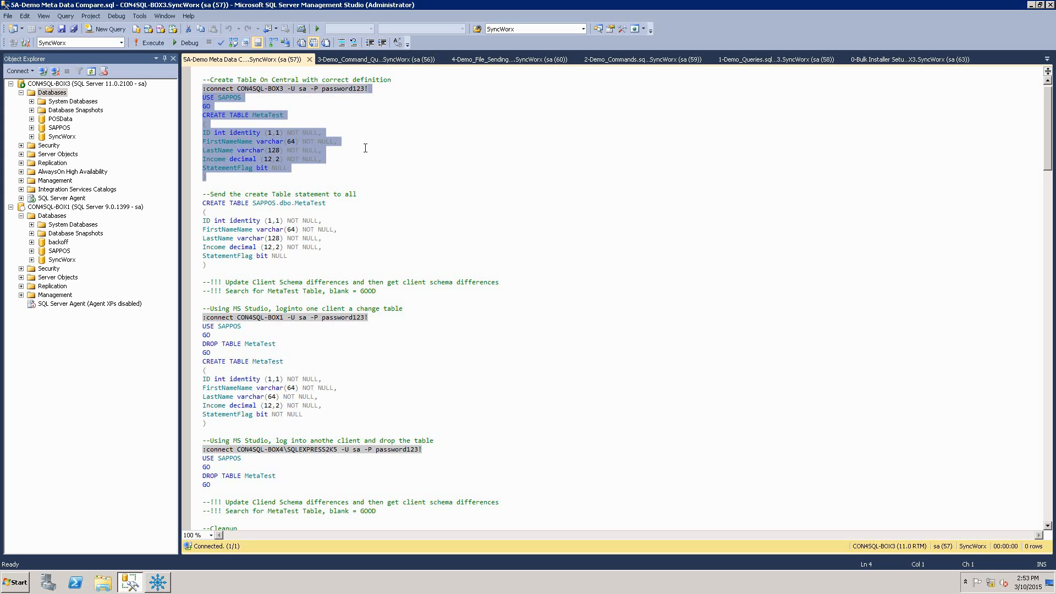
{"action": "left_click", "coordinate": [154, 43]}
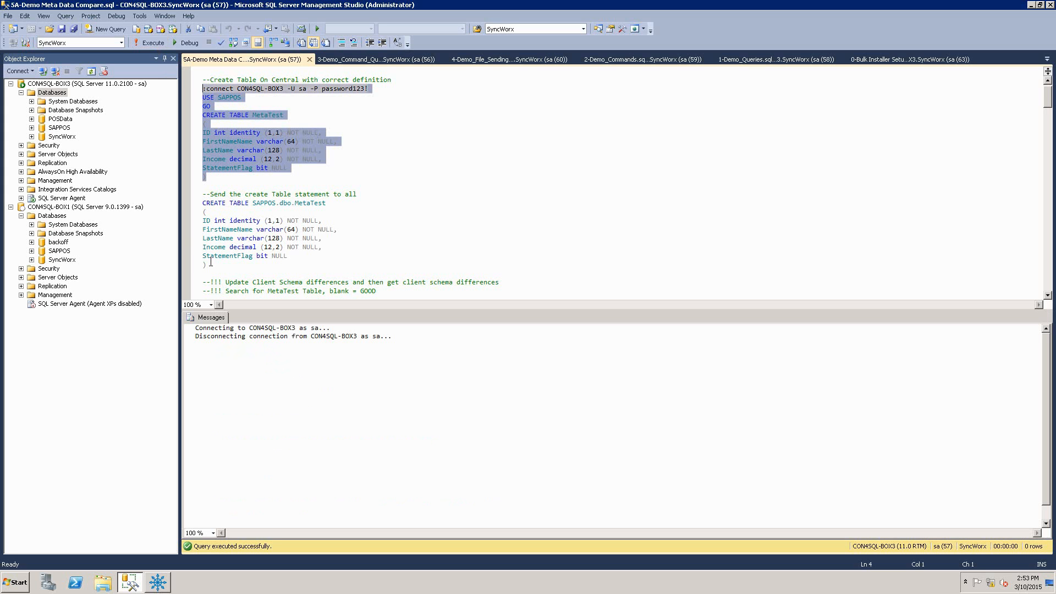
Copy the script's CREATE TABLE SAPPOS.dbo.MetaTest statement and submit it in Conductor4SQL as a user command to all clients
{"action": "left_click_drag", "start_coordinate": [211, 262], "coordinate": [204, 204]}
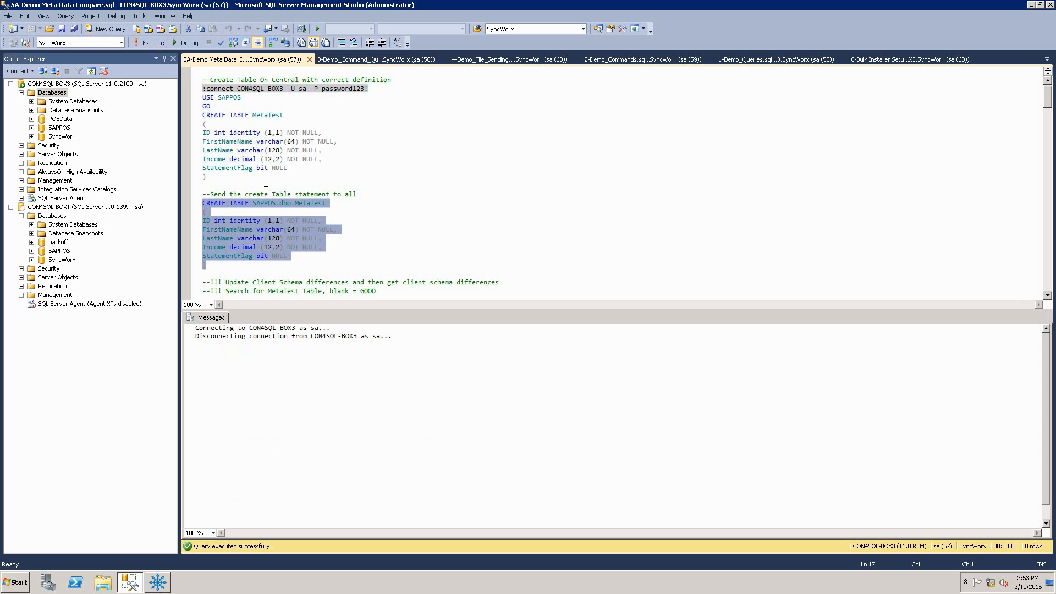
{"action": "key", "text": "ctrl+c"}
{"action": "key", "text": "alt+Tab"}
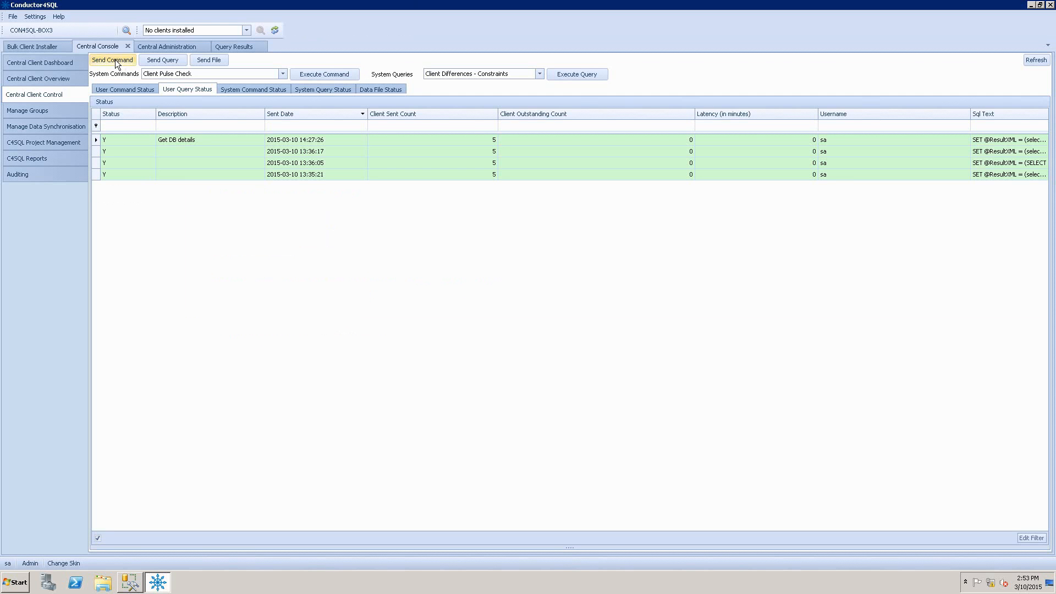
{"action": "left_click", "coordinate": [114, 59]}
{"action": "left_click", "coordinate": [118, 74]}
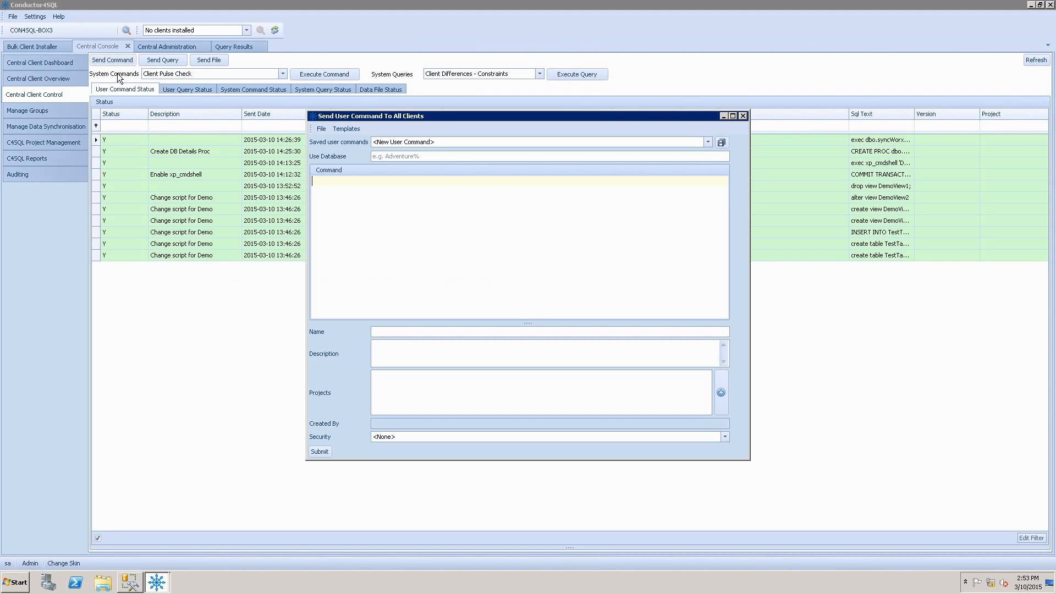
{"action": "key", "text": "ctrl+v"}
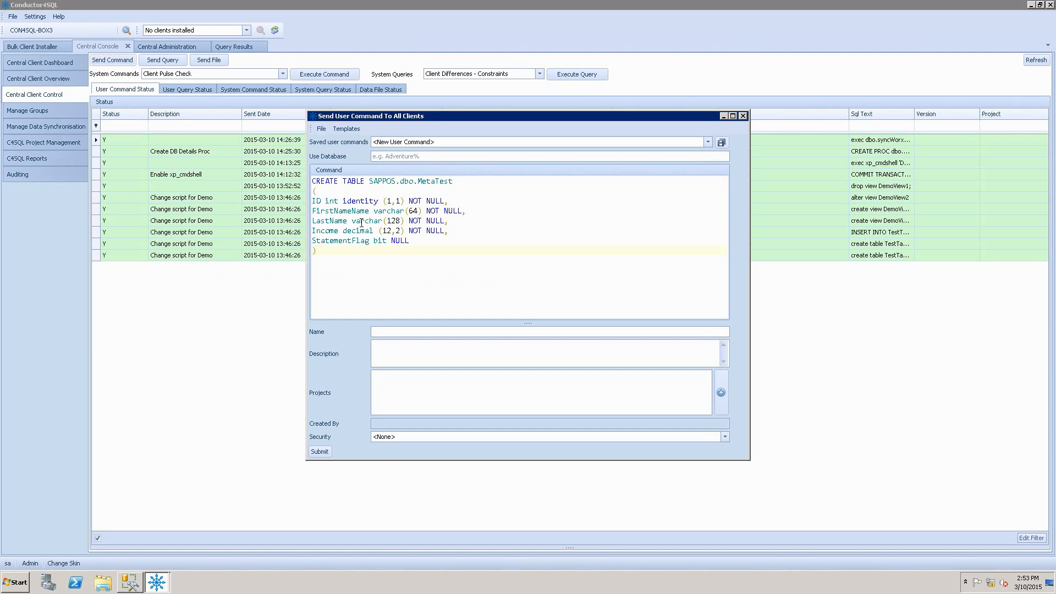
{"action": "left_click", "coordinate": [319, 451]}
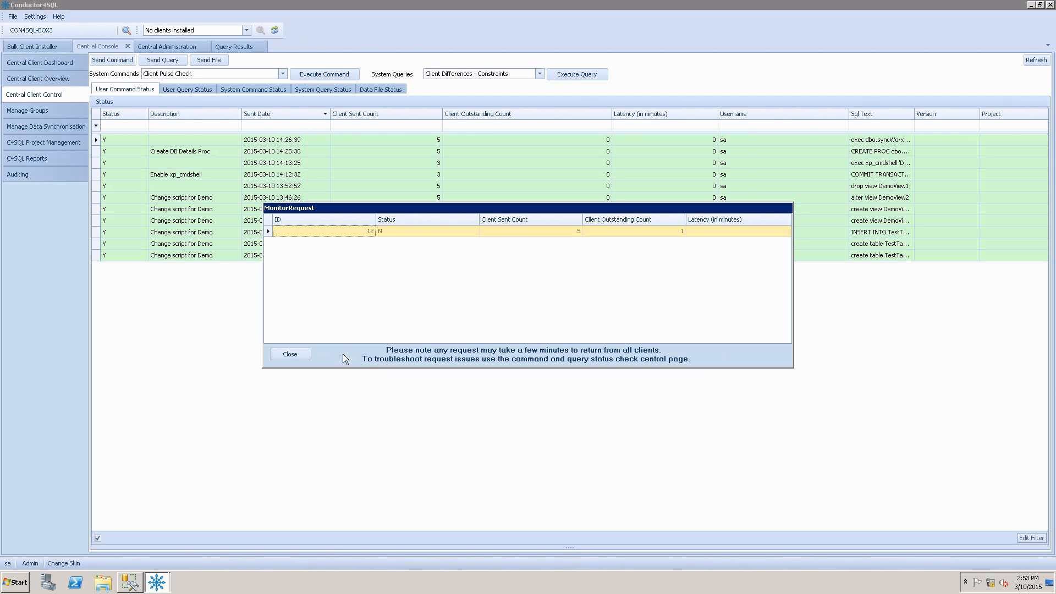
{"action": "left_click", "coordinate": [297, 352]}
Refresh the user command status and check each client's processing details for the newly sent CREATE TABLE command
{"action": "left_click", "coordinate": [1037, 60]}
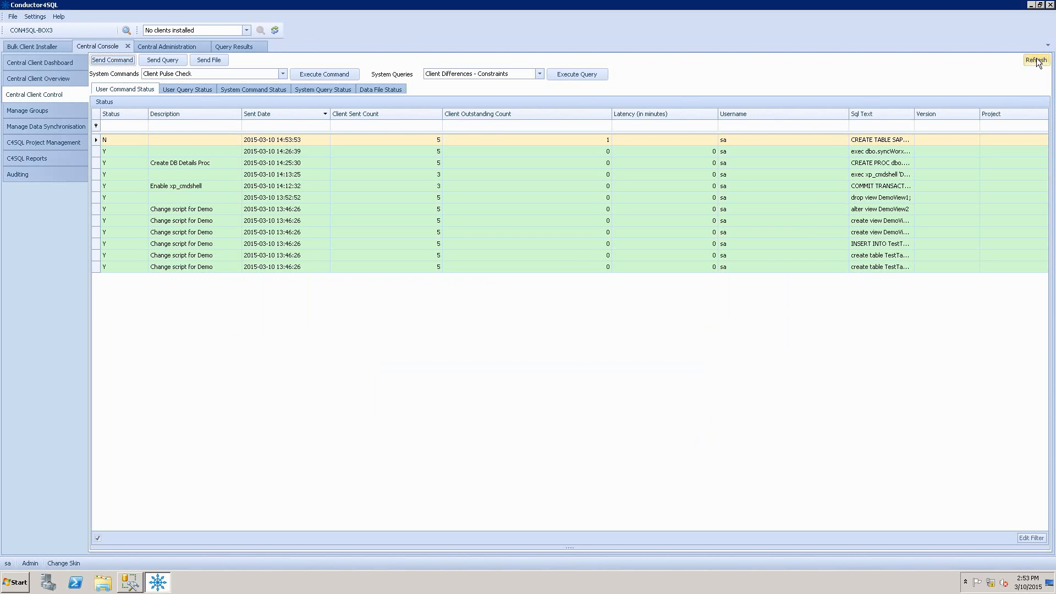
{"action": "key", "text": "alt+Tab"}
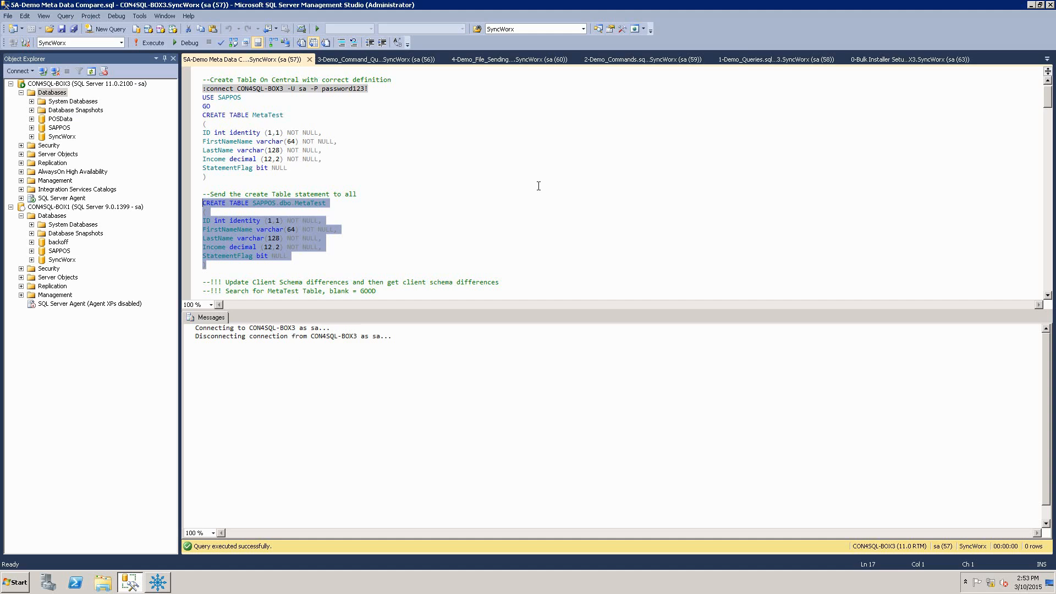
{"action": "key", "text": "alt+Tab"}
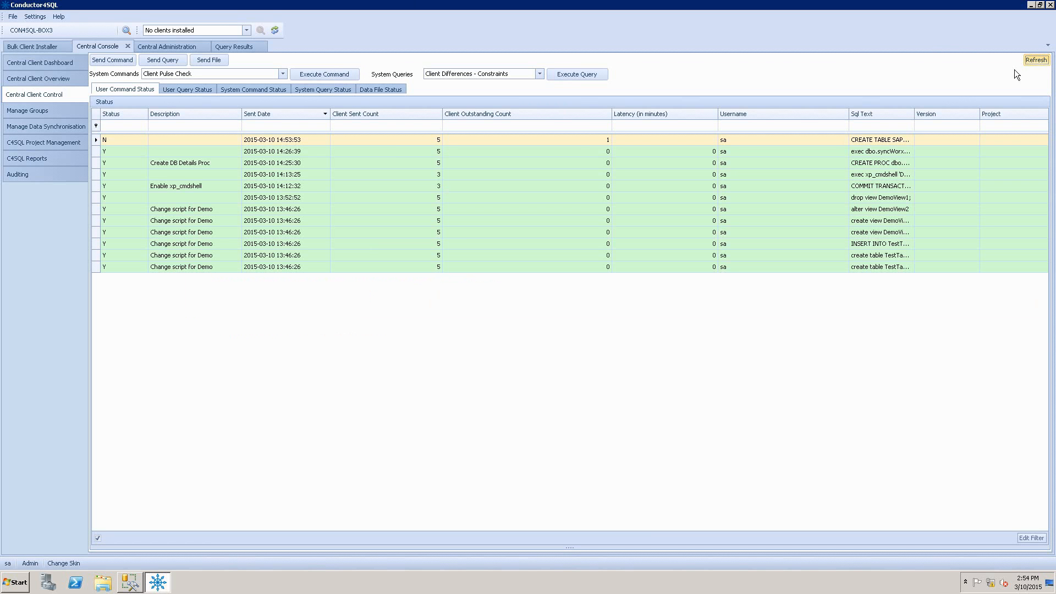
{"action": "left_click", "coordinate": [575, 141]}
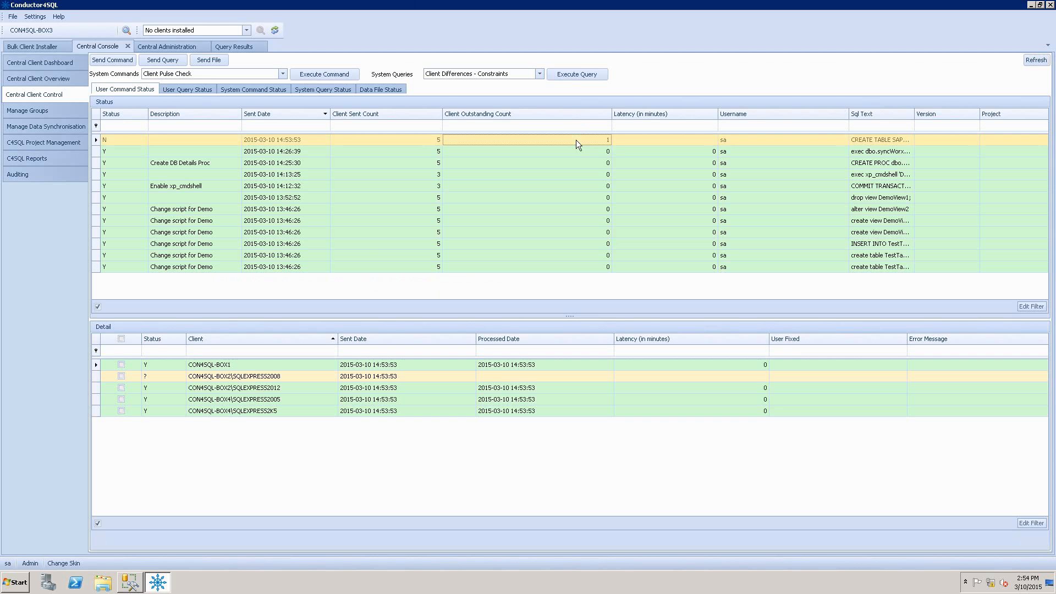
{"action": "left_click", "coordinate": [499, 377]}
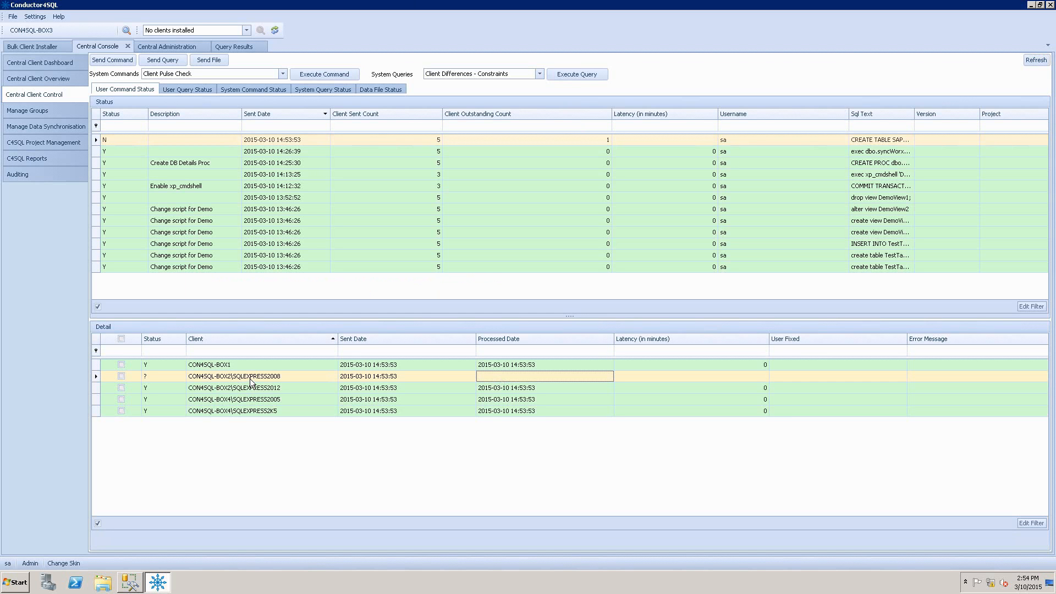
{"action": "left_click", "coordinate": [1035, 62]}
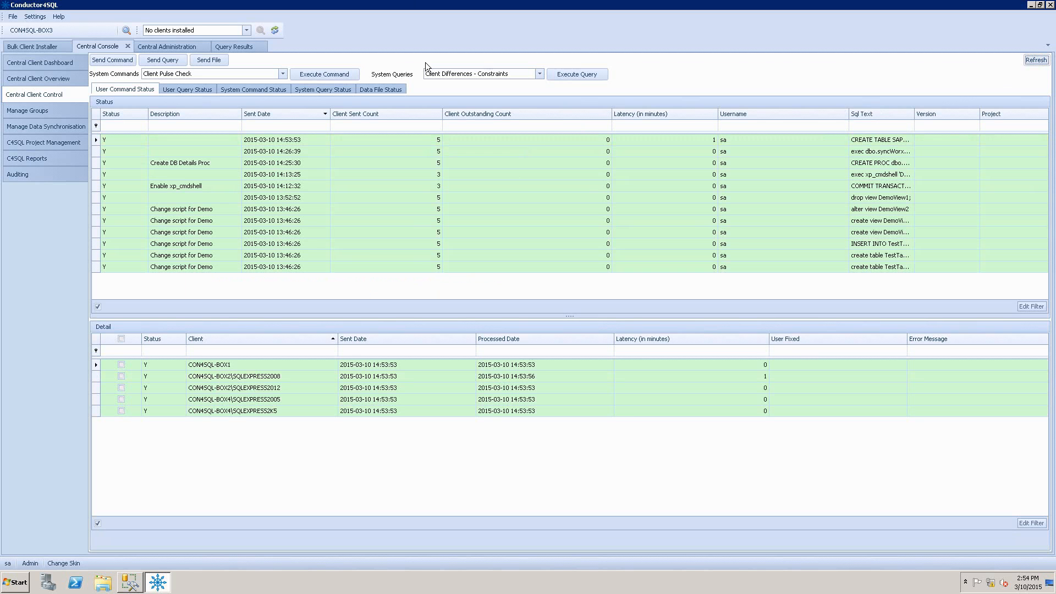
Start the system query Client Differences - Tables for all clients
{"action": "left_click", "coordinate": [540, 74]}
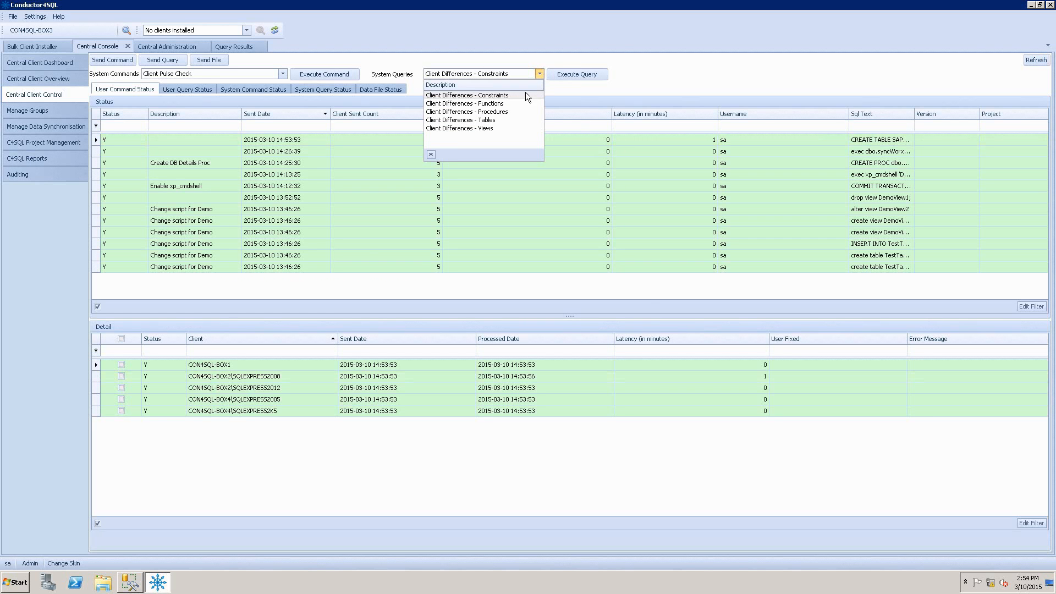
{"action": "left_click", "coordinate": [491, 121]}
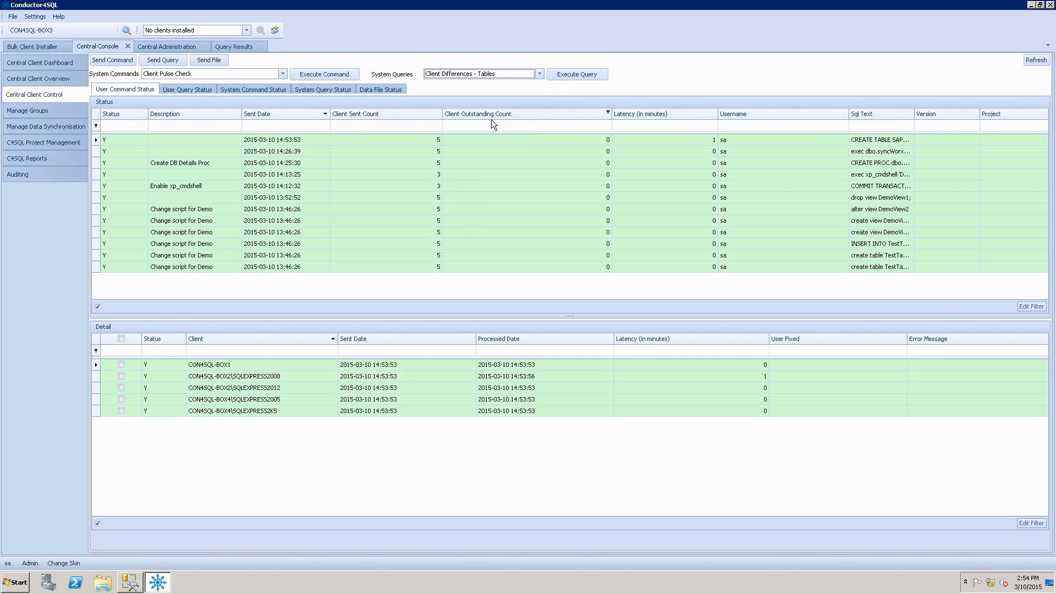
{"action": "left_click", "coordinate": [569, 75]}
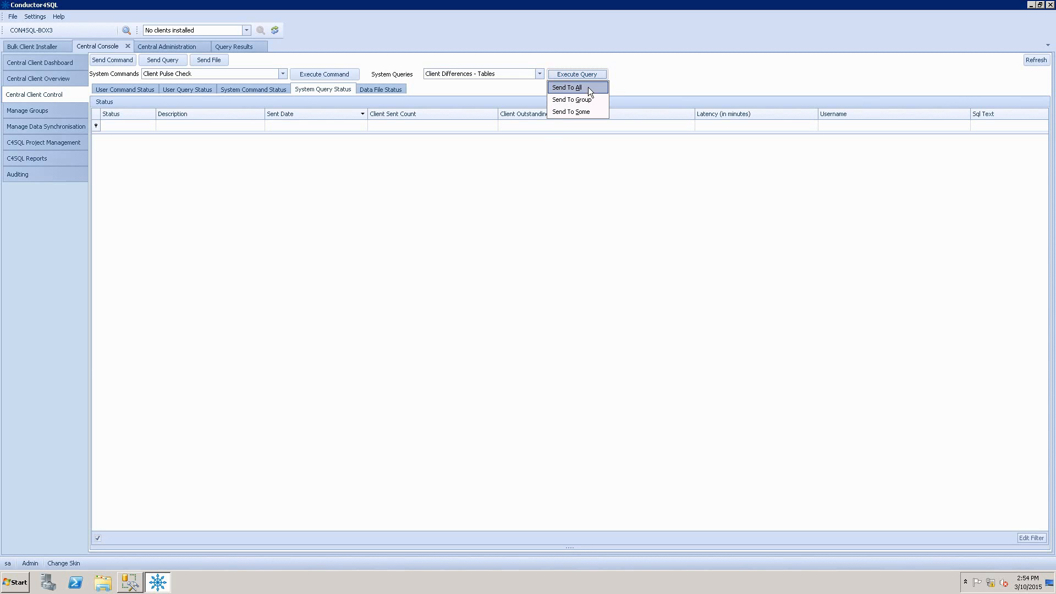
{"action": "left_click", "coordinate": [588, 87]}
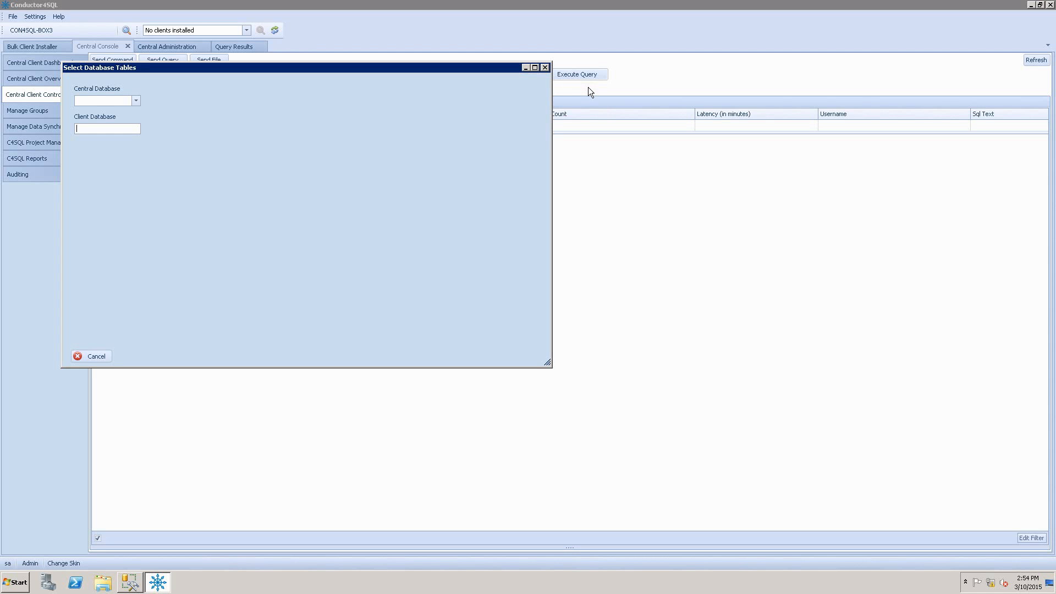
Select the MetaTest table from the SAPPOS database's dbo schema for comparison and send the query to all clients
{"action": "left_click", "coordinate": [133, 103]}
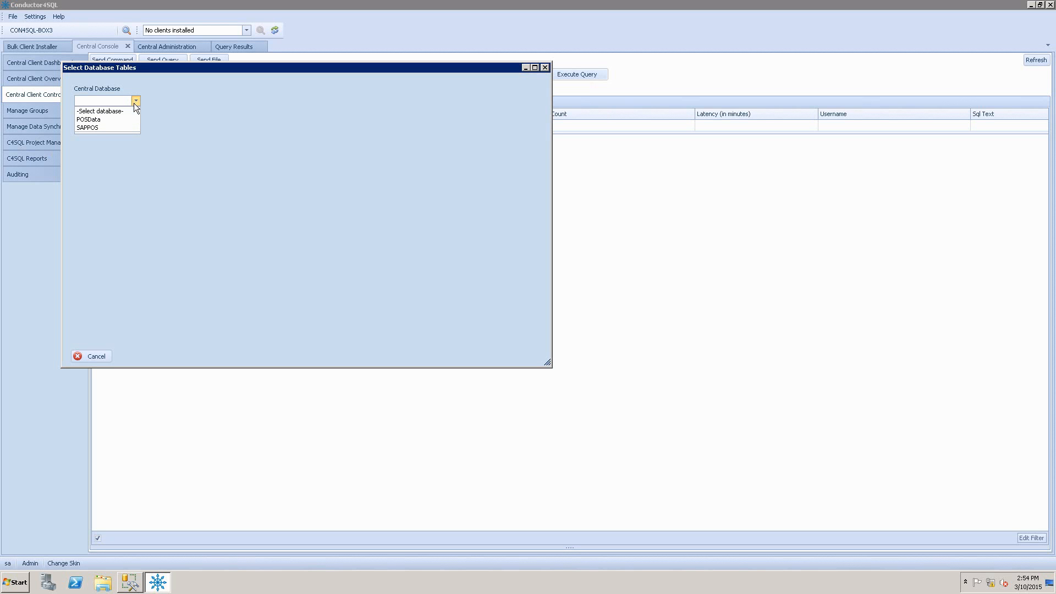
{"action": "left_click", "coordinate": [94, 127]}
{"action": "left_click", "coordinate": [224, 102]}
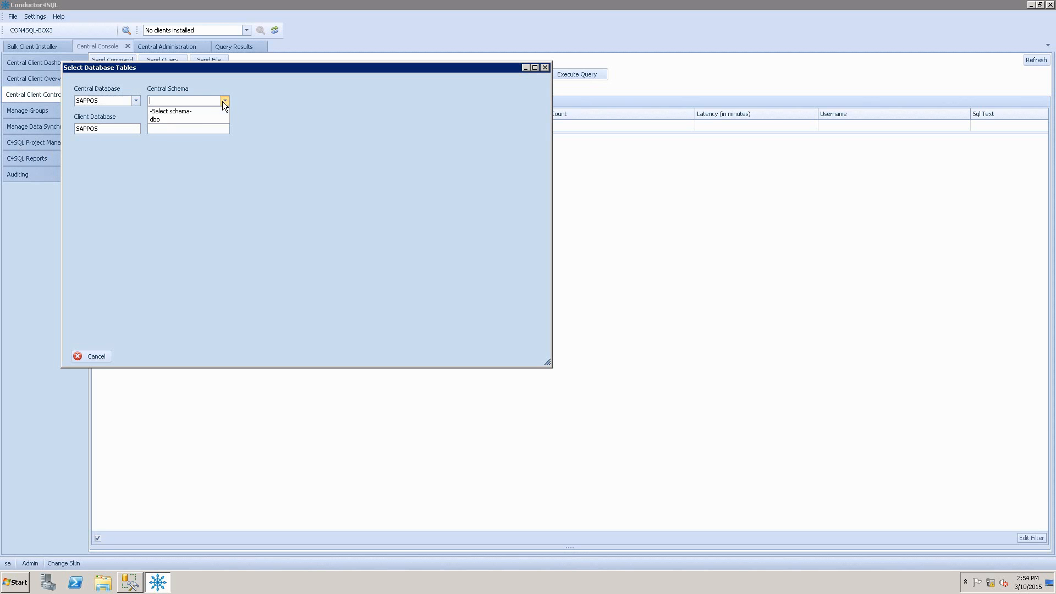
{"action": "left_click", "coordinate": [198, 120]}
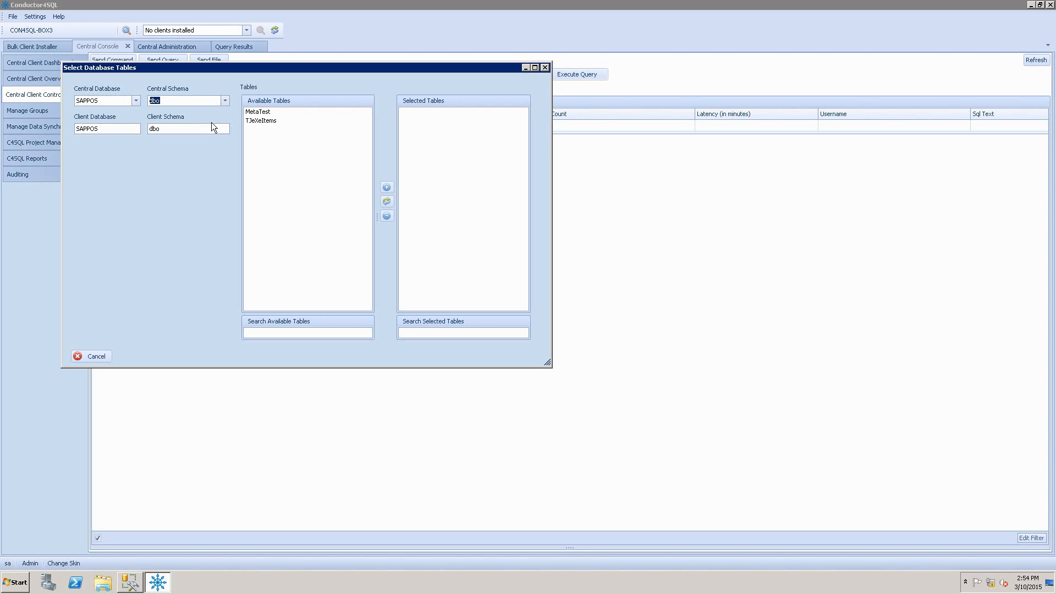
{"action": "double_click", "coordinate": [264, 112]}
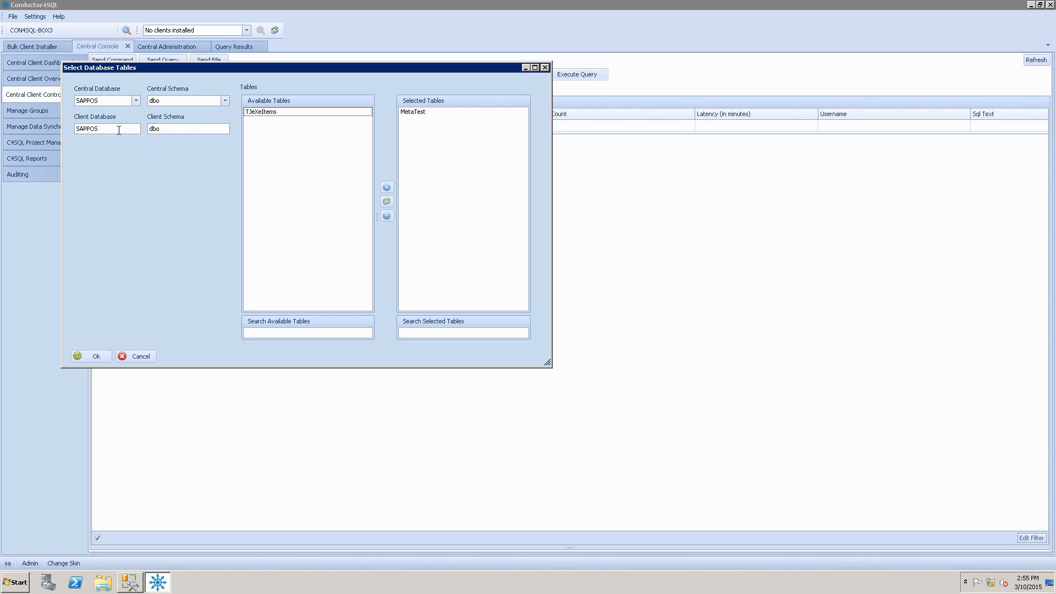
{"action": "left_click", "coordinate": [110, 129]}
{"action": "left_click", "coordinate": [97, 358]}
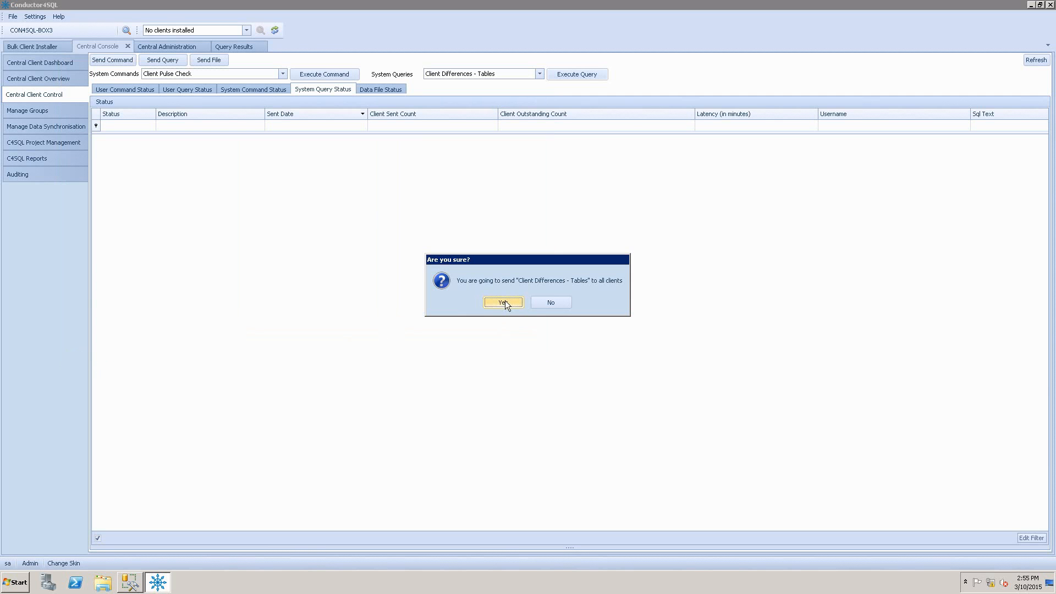
{"action": "left_click", "coordinate": [504, 302]}
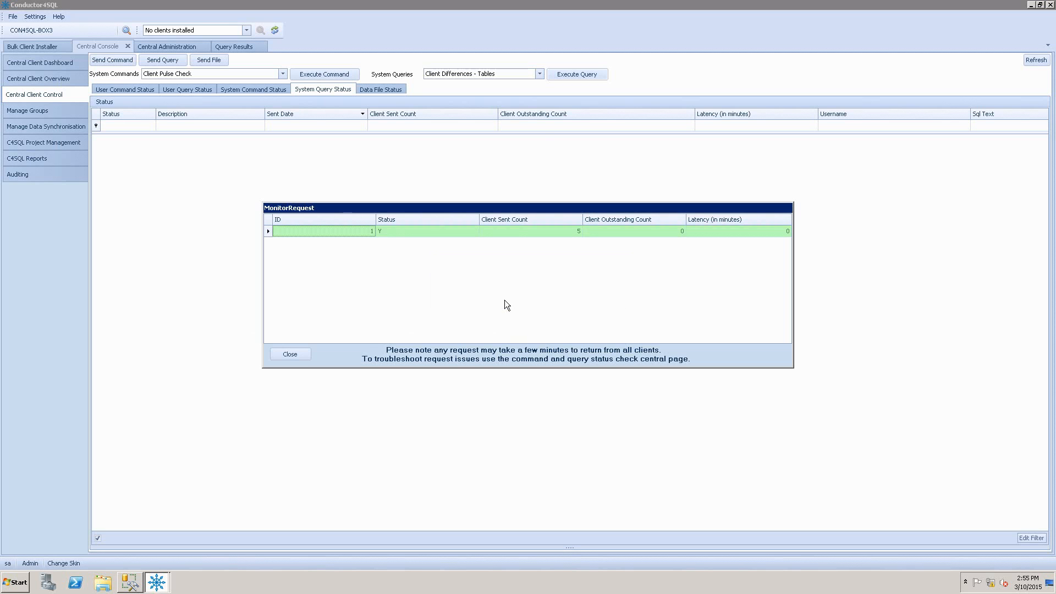
{"action": "left_click", "coordinate": [290, 354]}
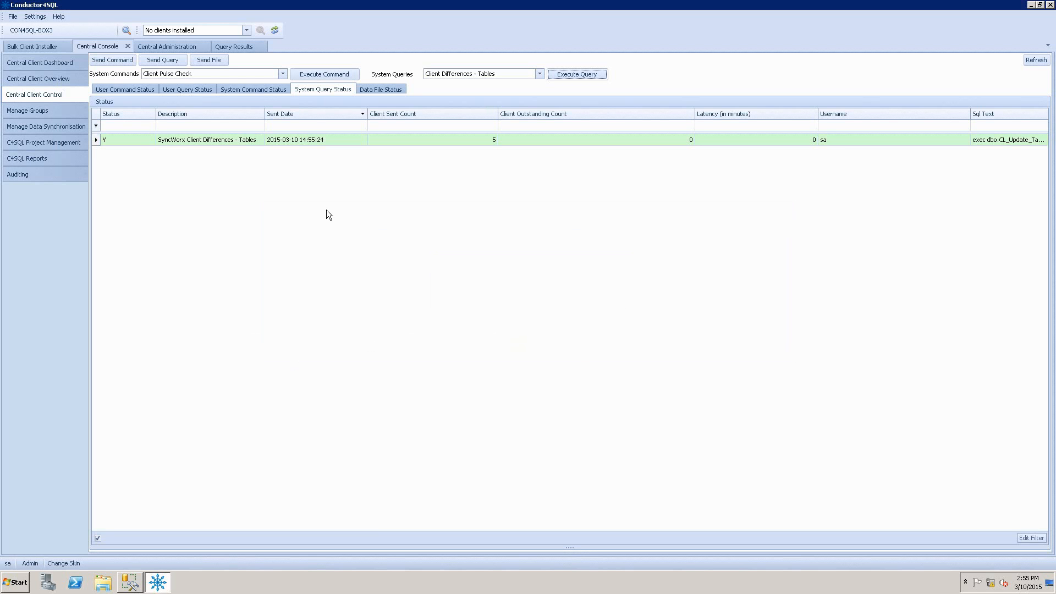
Open the combined results of the table differences query and review the comparison status for CON4SQL-BOX1 and both CON4SQL-BOX2 instances
{"action": "left_click", "coordinate": [327, 139]}
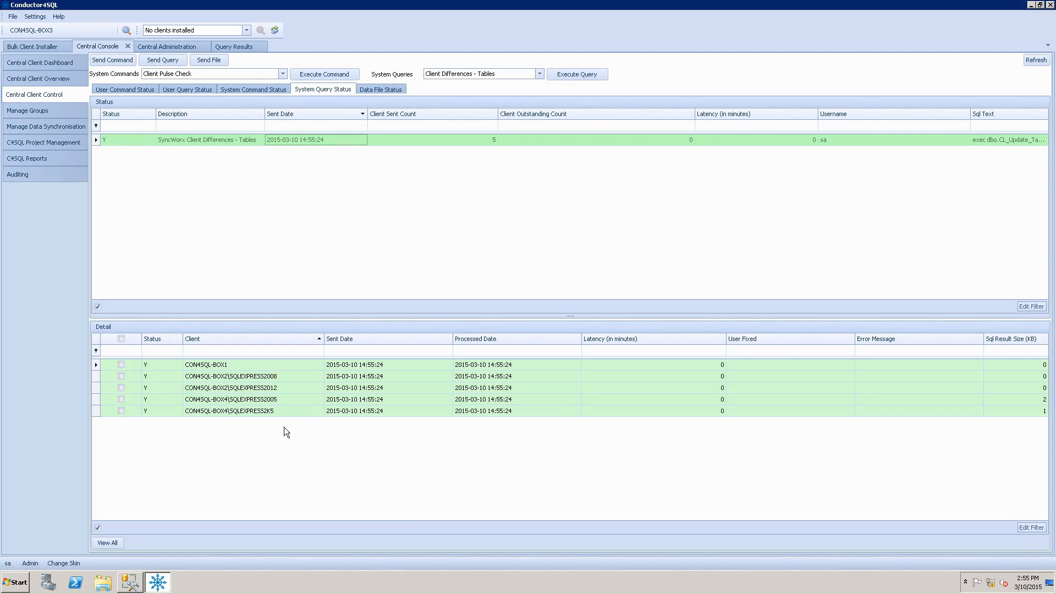
{"action": "left_click", "coordinate": [113, 542]}
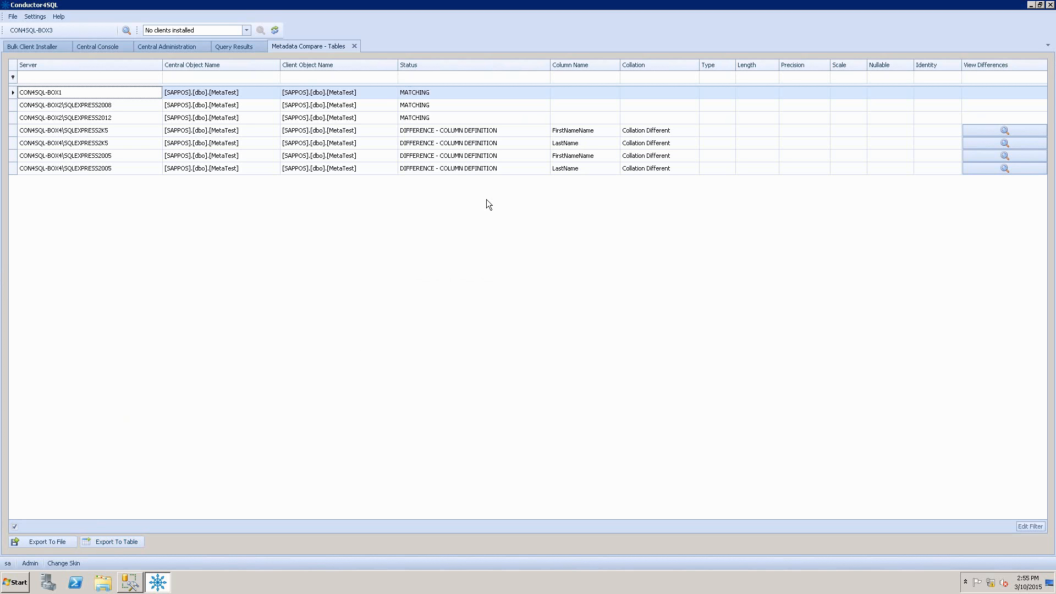
{"action": "left_click", "coordinate": [428, 105]}
{"action": "left_click", "coordinate": [429, 118]}
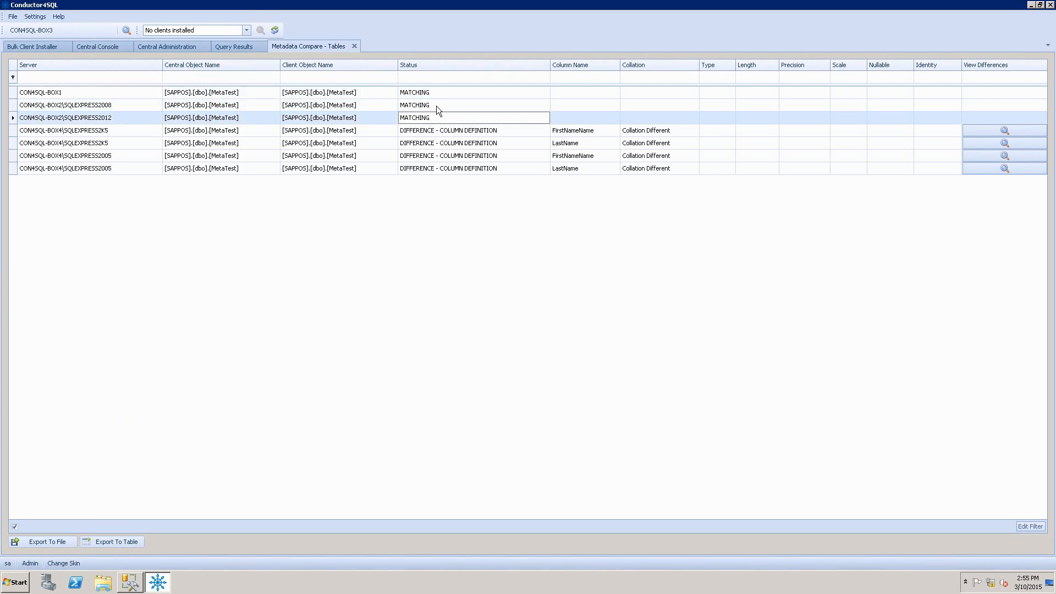
{"action": "left_click", "coordinate": [436, 106]}
{"action": "left_click", "coordinate": [445, 94]}
{"action": "left_click", "coordinate": [446, 104]}
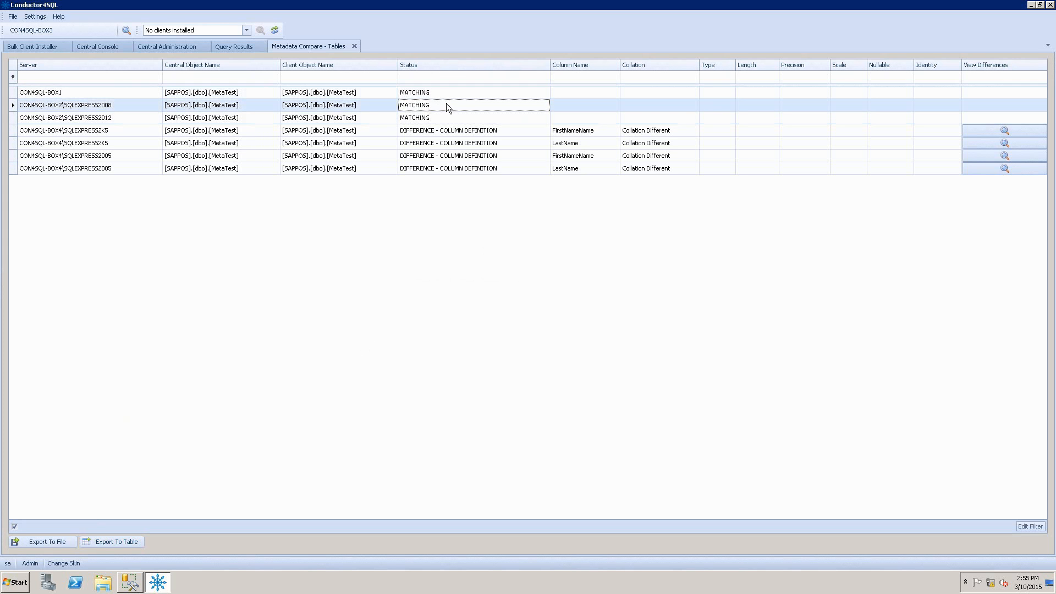
{"action": "left_click", "coordinate": [450, 119]}
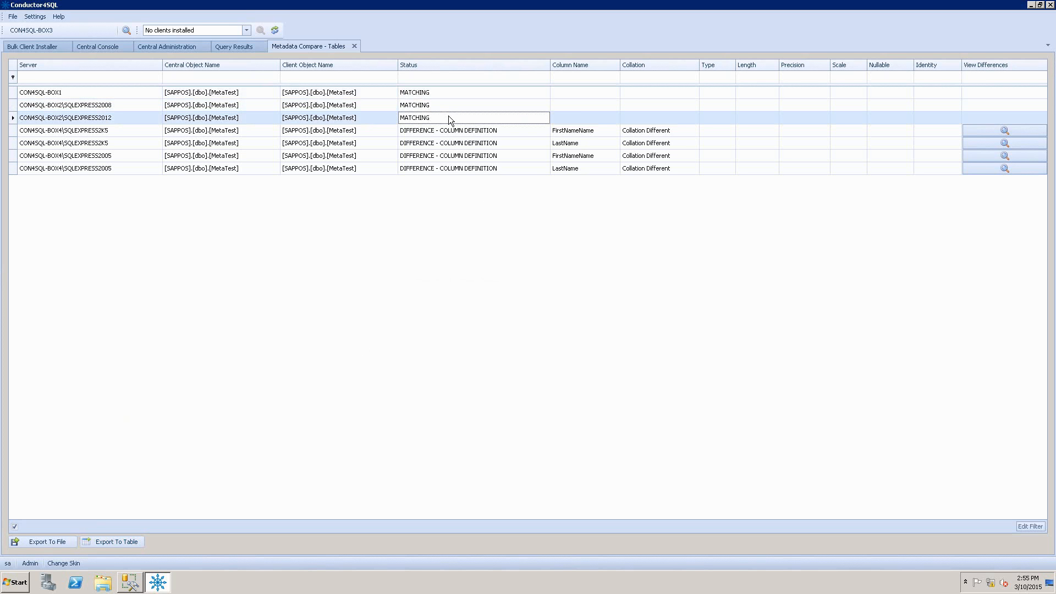
Examine the status and collation entries for the FirstNameName and LastName columns on both CON4SQL-BOX4 instances
{"action": "left_click", "coordinate": [447, 130]}
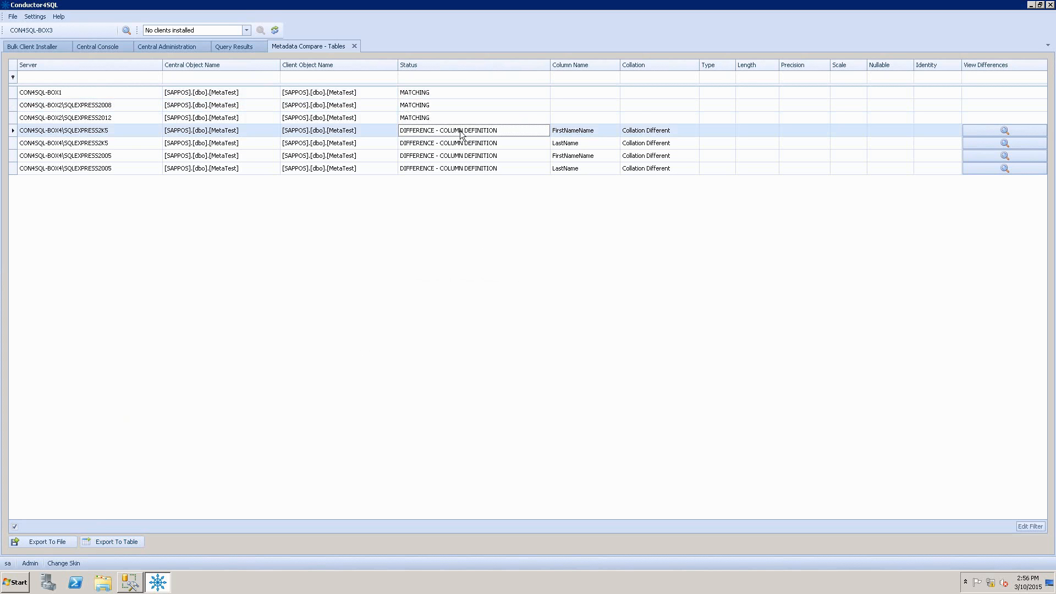
{"action": "left_click", "coordinate": [674, 143]}
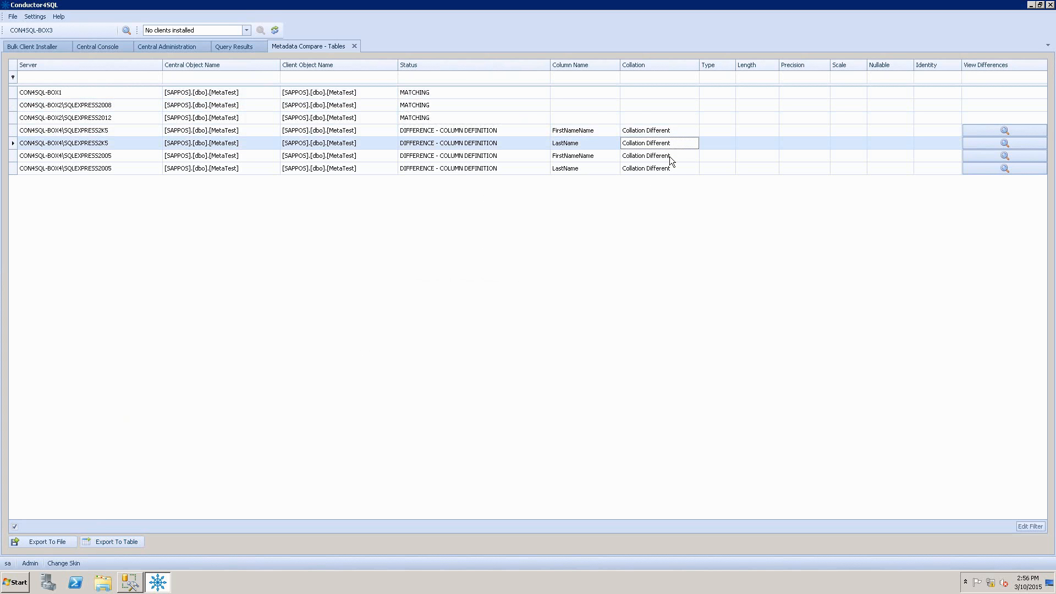
{"action": "left_click", "coordinate": [669, 156]}
{"action": "left_click", "coordinate": [669, 167]}
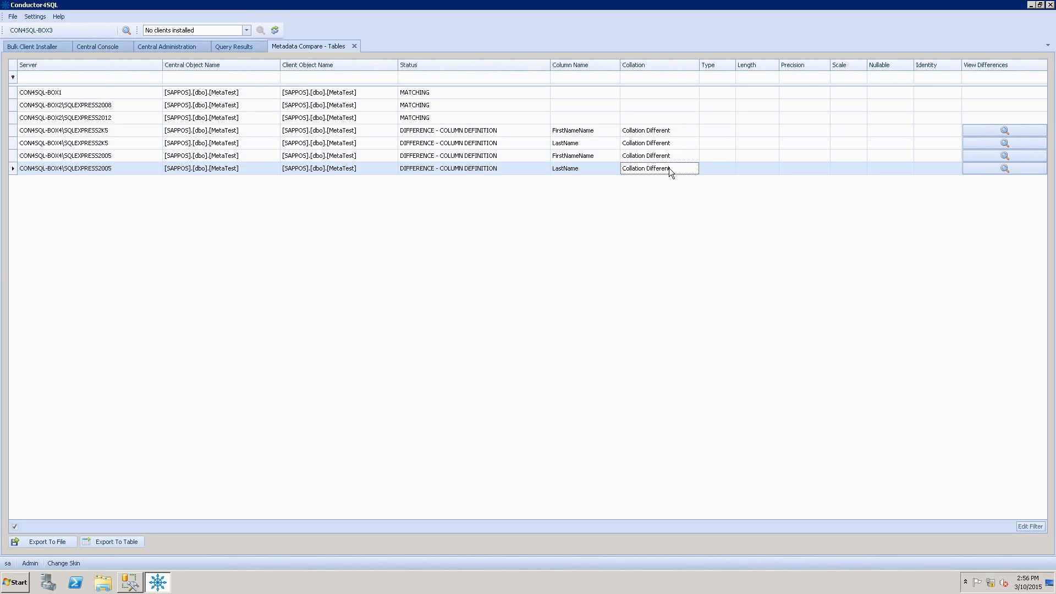
Close the comparison results and, in SQL Server Management Studio, run the script recreating MetaTest on CON4SQL-BOX1 with LastName varchar(64) and StatementFlag NOT NULL
{"action": "left_click", "coordinate": [667, 132]}
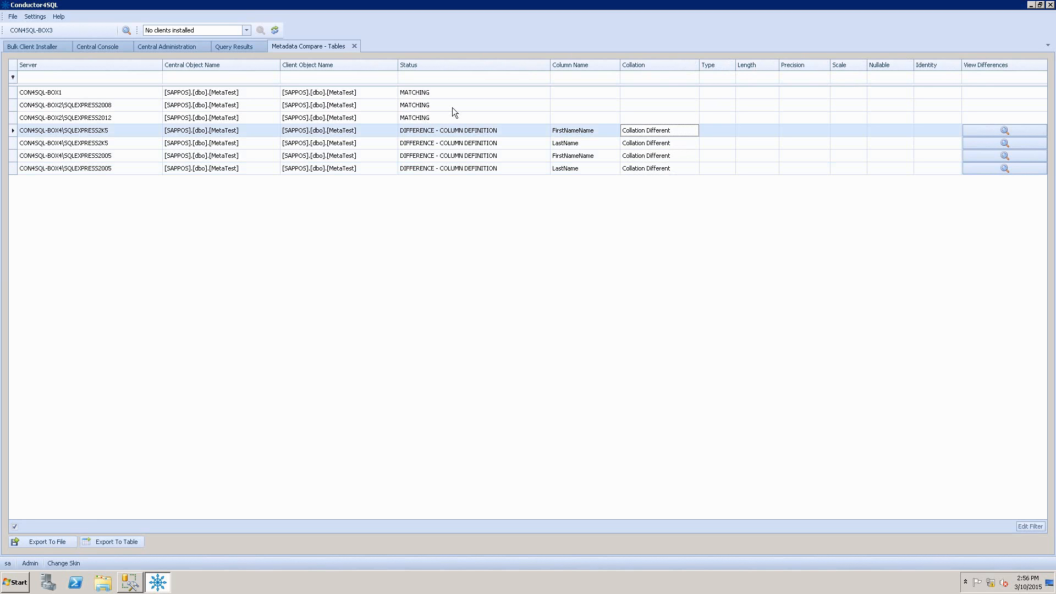
{"action": "left_click", "coordinate": [354, 46]}
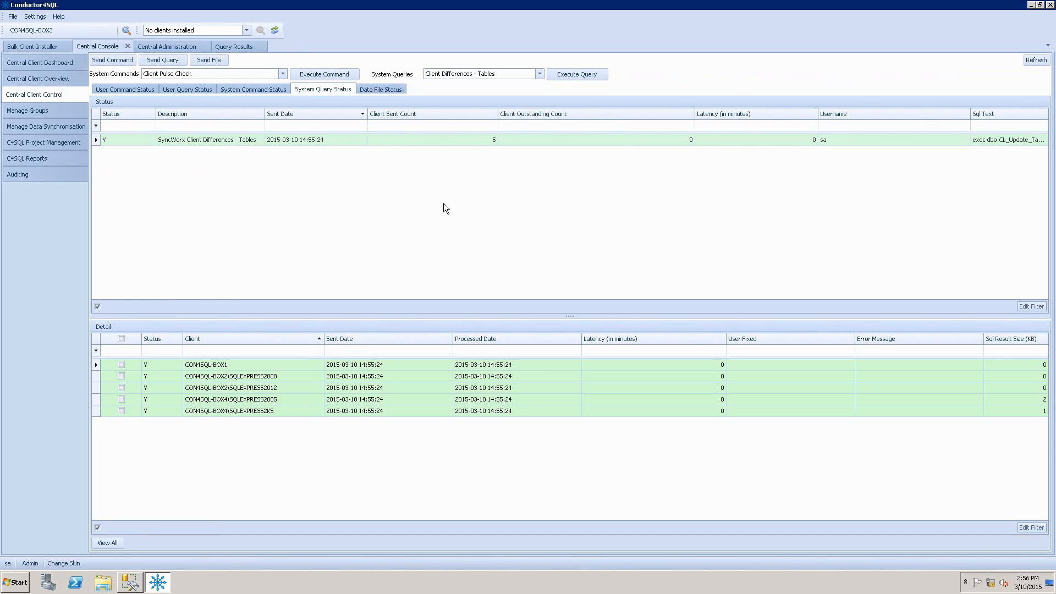
{"action": "key", "text": "alt+Tab"}
{"action": "key", "text": "Down"}
{"action": "key", "text": "Down"}
{"action": "key", "text": "Down"}
{"action": "key", "text": "Down"}
{"action": "key", "text": "Down"}
{"action": "key", "text": "Down"}
{"action": "key", "text": "Down"}
{"action": "key", "text": "Down"}
{"action": "key", "text": "Down"}
{"action": "key", "text": "Down"}
{"action": "key", "text": "Down"}
{"action": "key", "text": "Down"}
{"action": "key", "text": "Down"}
{"action": "key", "text": "Down"}
{"action": "key", "text": "Down"}
{"action": "key", "text": "Down"}
{"action": "key", "text": "Down"}
{"action": "key", "text": "Down"}
{"action": "key", "text": "Down"}
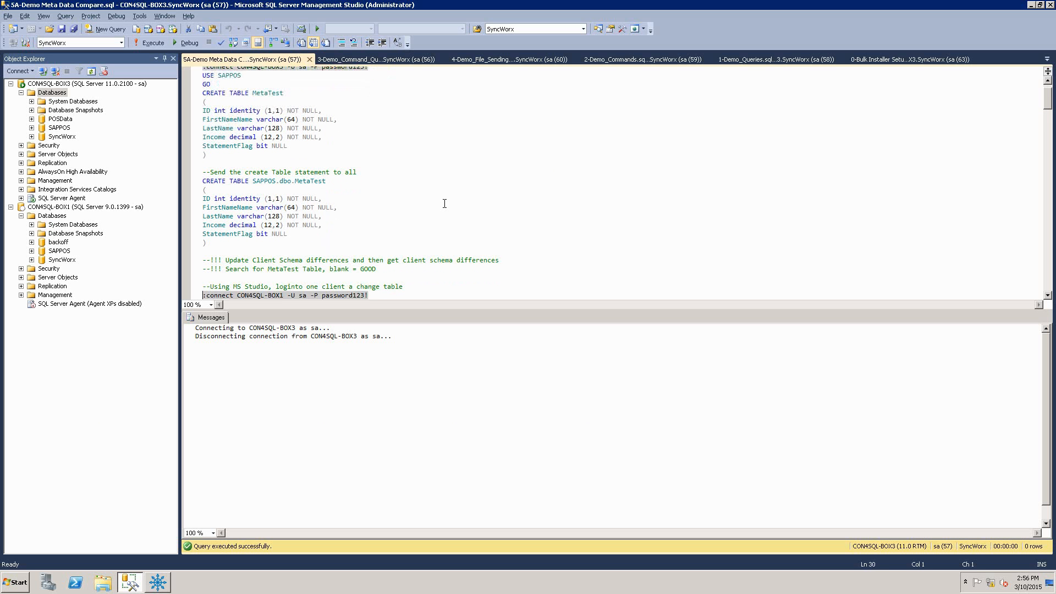
{"action": "key", "text": "Down"}
{"action": "key", "text": "Down"}
{"action": "key", "text": "Down"}
{"action": "key", "text": "Down"}
{"action": "key", "text": "Down"}
{"action": "key", "text": "Down"}
{"action": "key", "text": "Down"}
{"action": "key", "text": "Down"}
{"action": "key", "text": "Down"}
{"action": "key", "text": "Down"}
{"action": "key", "text": "Down"}
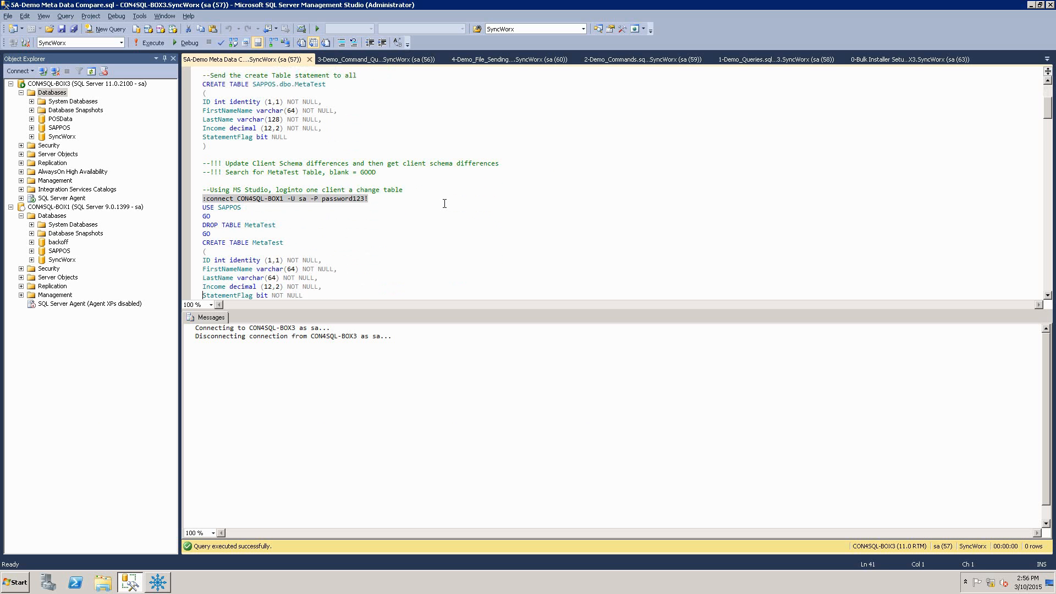
{"action": "key", "text": "Down"}
{"action": "key", "text": "Down"}
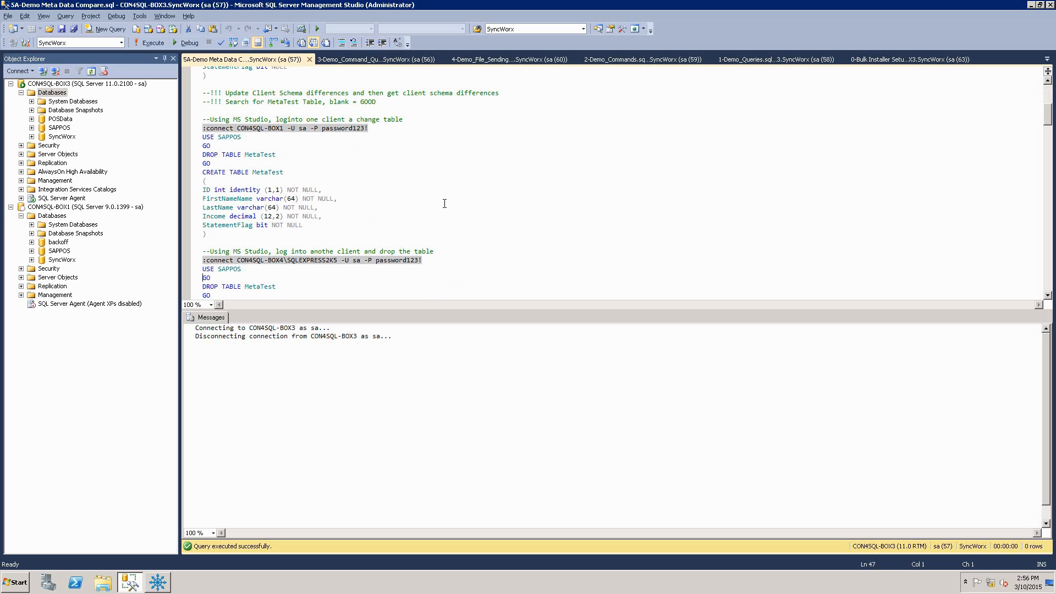
{"action": "key", "text": "shift+Down"}
{"action": "key", "text": "shift+Down"}
{"action": "key", "text": "shift+Down"}
{"action": "key", "text": "shift+Down"}
{"action": "key", "text": "shift+Down"}
{"action": "key", "text": "shift+Down"}
{"action": "key", "text": "shift+Down"}
{"action": "key", "text": "shift+Down"}
{"action": "key", "text": "shift+Down"}
{"action": "key", "text": "shift+Down"}
{"action": "key", "text": "shift+Down"}
{"action": "key", "text": "shift+Down"}
{"action": "key", "text": "shift+Down"}
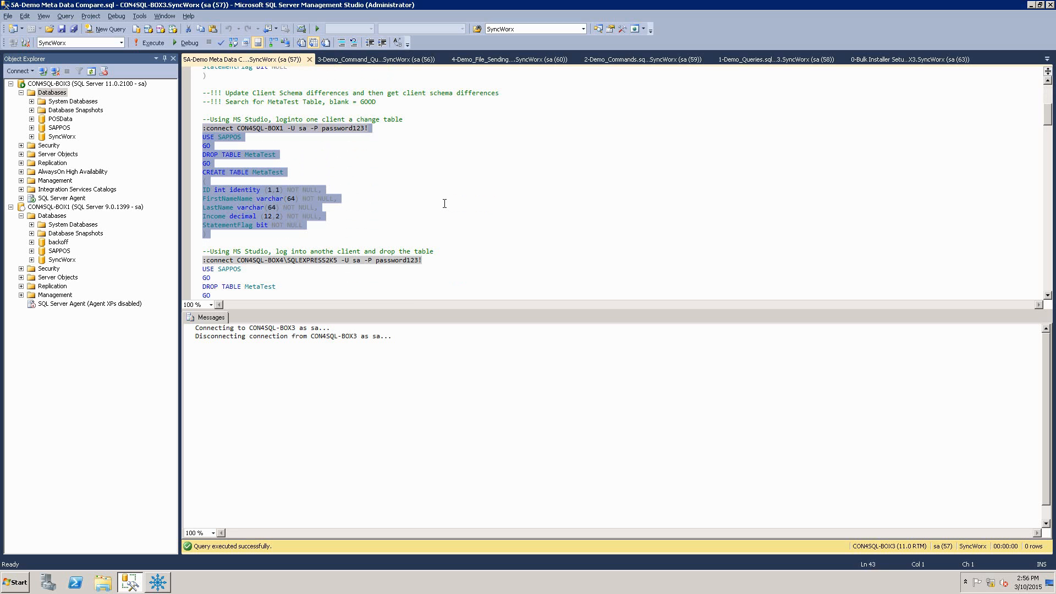
{"action": "key", "text": "F5"}
Run the script block that drops the MetaTest table from the SAPPOS database on CON4SQL-BOX4\SQLEXPRESS2K5
{"action": "key", "text": "Down"}
{"action": "key", "text": "Down"}
{"action": "key", "text": "Down"}
{"action": "key", "text": "shift+Down"}
{"action": "key", "text": "shift+Down"}
{"action": "key", "text": "shift+Down"}
{"action": "key", "text": "shift+Down"}
{"action": "key", "text": "shift+Down"}
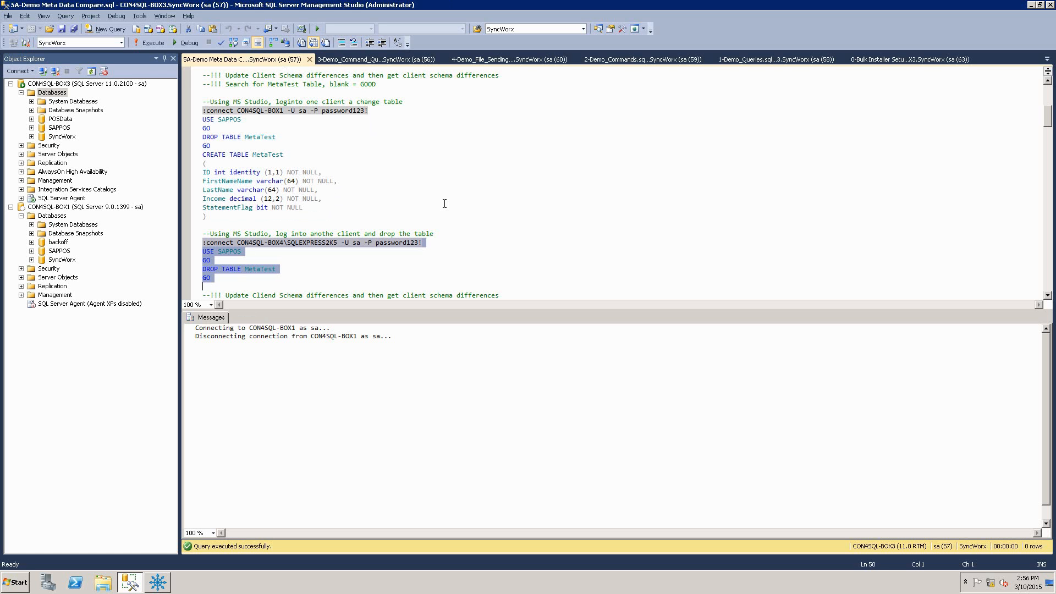
{"action": "key", "text": "F5"}
{"action": "scroll", "coordinate": [444, 204], "scroll_direction": "down", "scroll_amount": 1}
In Conductor4SQL, send the Client Differences - Tables query for the MetaTest table in SAPPOS, schema dbo, to all clients
{"action": "key", "text": "alt+Tab"}
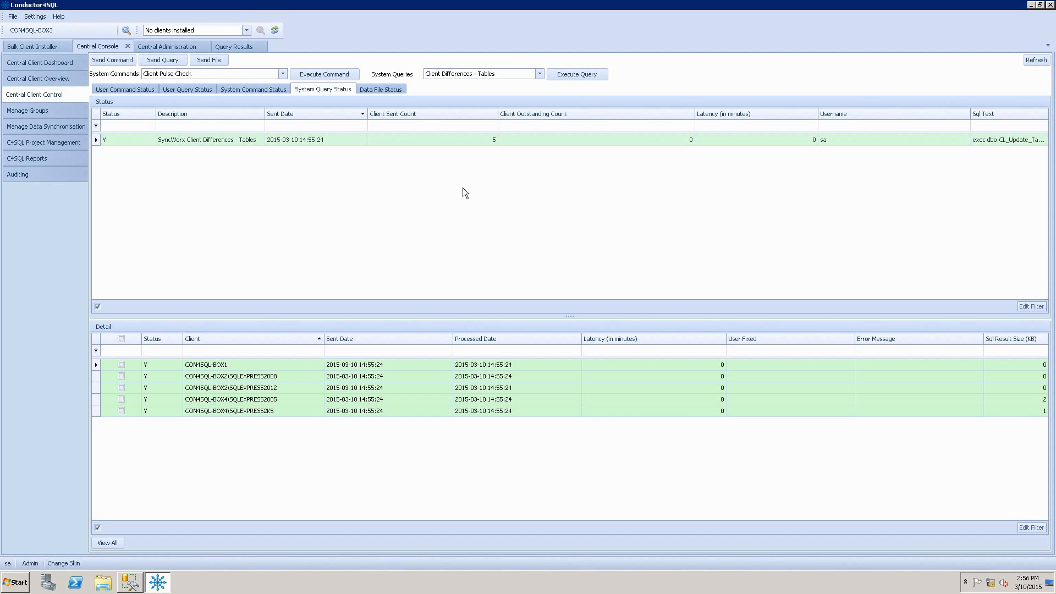
{"action": "left_click", "coordinate": [568, 76]}
{"action": "left_click", "coordinate": [566, 87]}
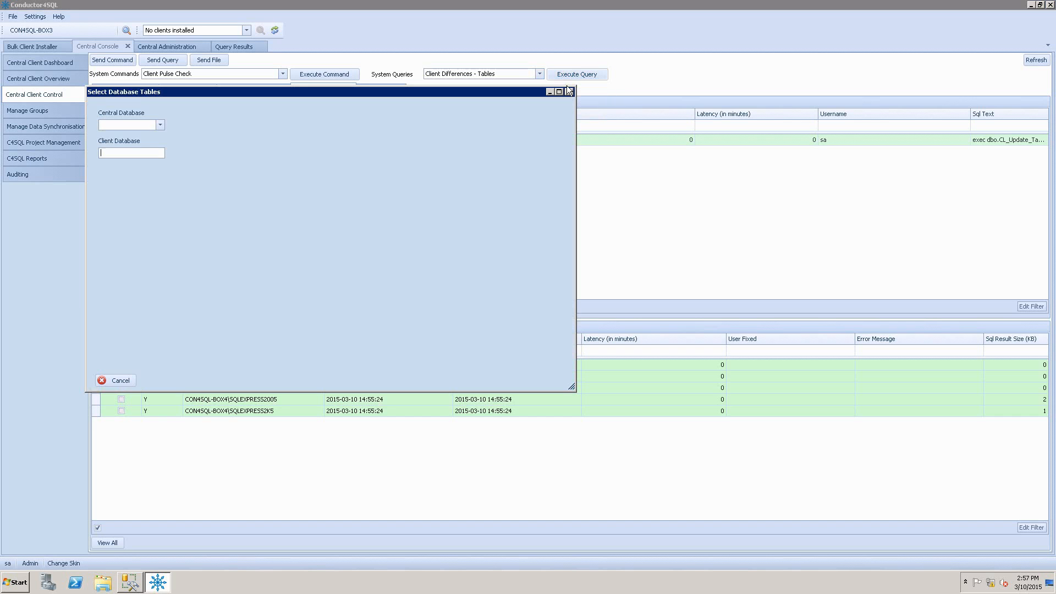
{"action": "left_click", "coordinate": [160, 125]}
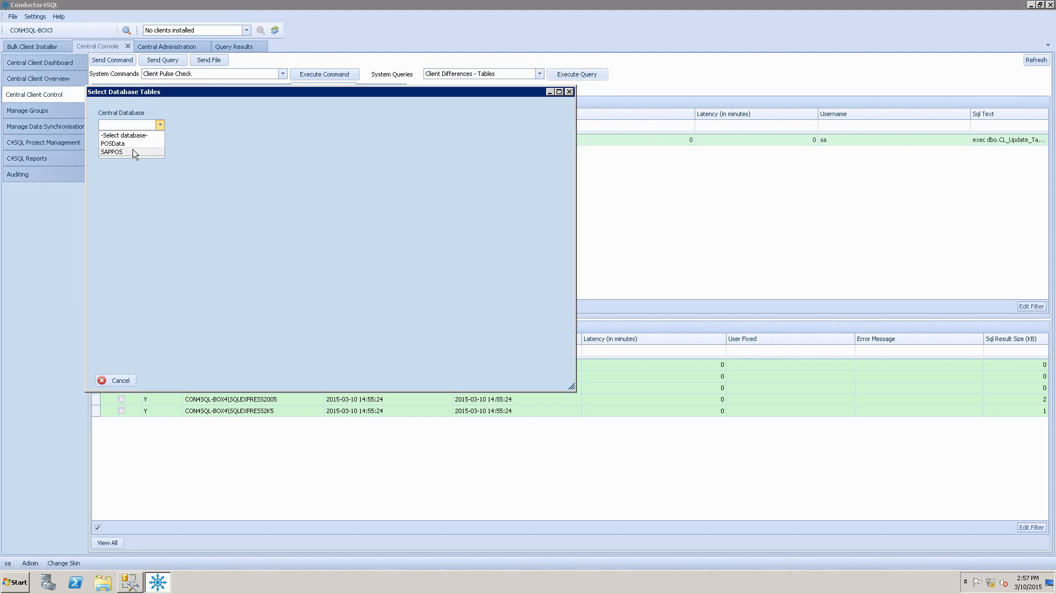
{"action": "left_click", "coordinate": [133, 150]}
{"action": "left_click", "coordinate": [249, 125]}
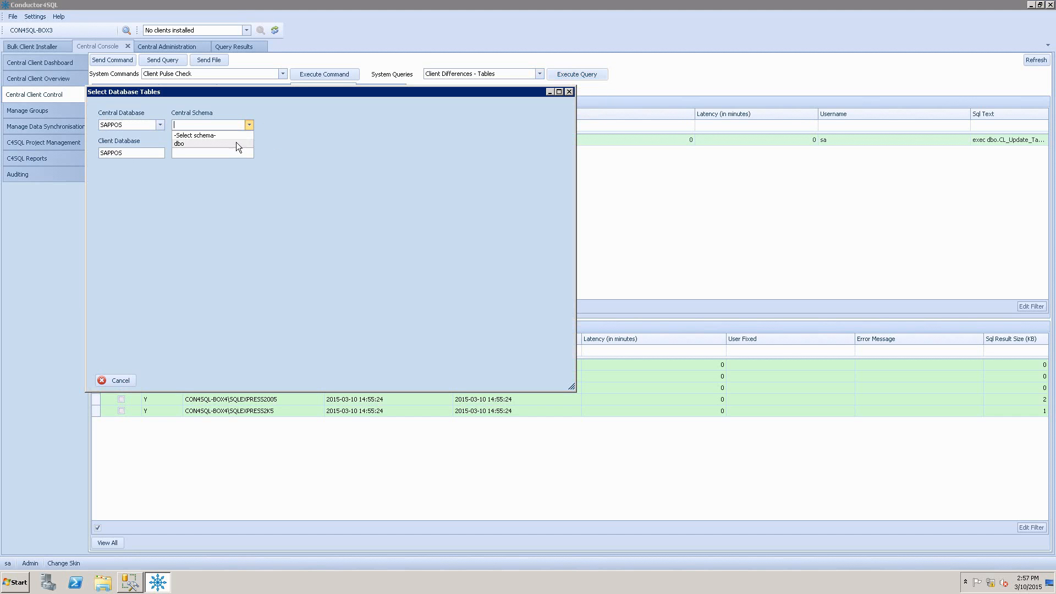
{"action": "left_click", "coordinate": [236, 142]}
{"action": "double_click", "coordinate": [282, 136]}
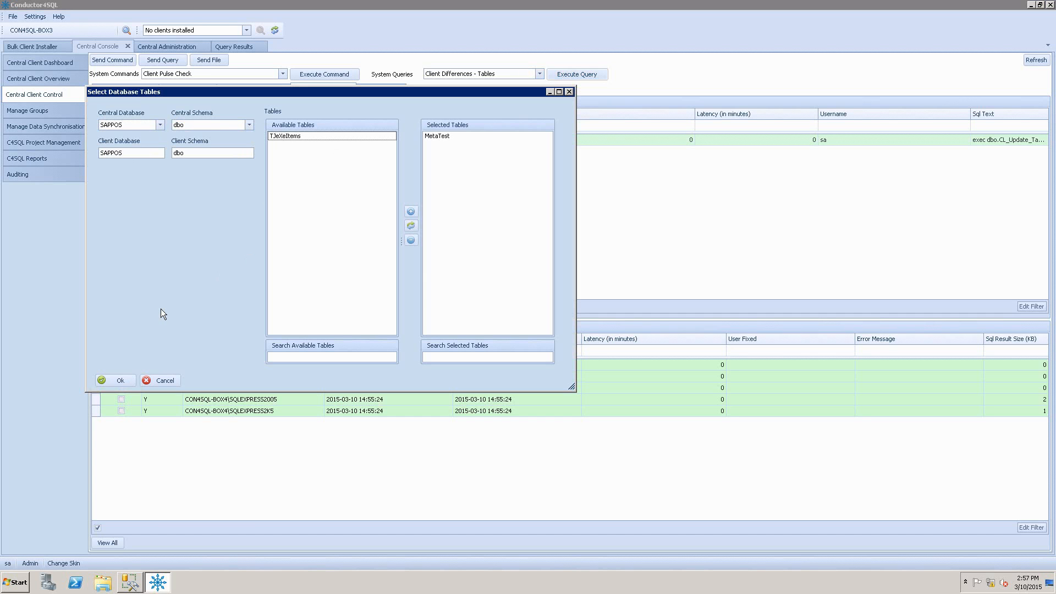
{"action": "left_click", "coordinate": [122, 379]}
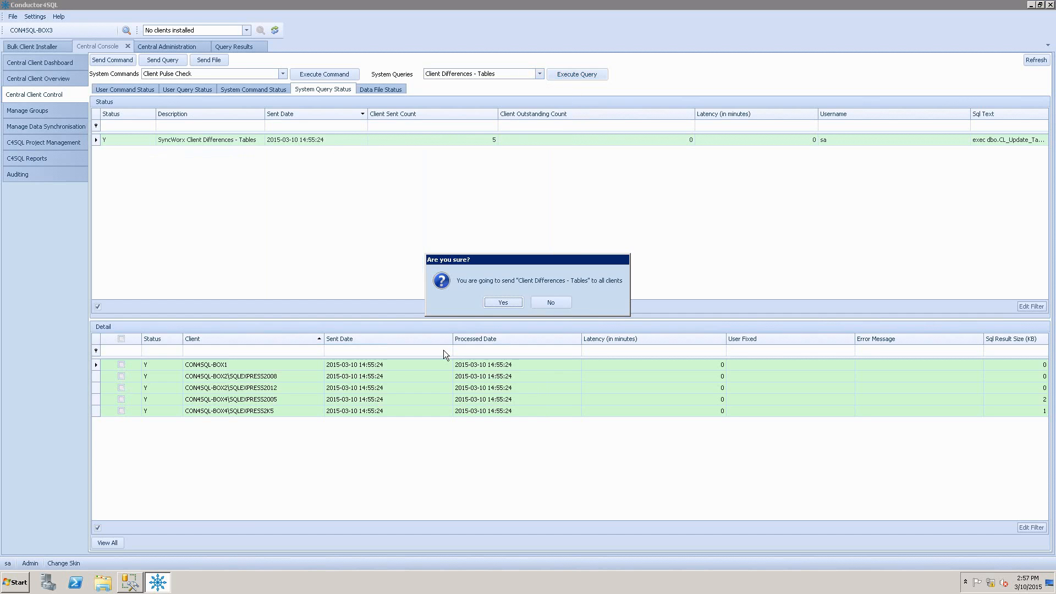
{"action": "left_click", "coordinate": [502, 303]}
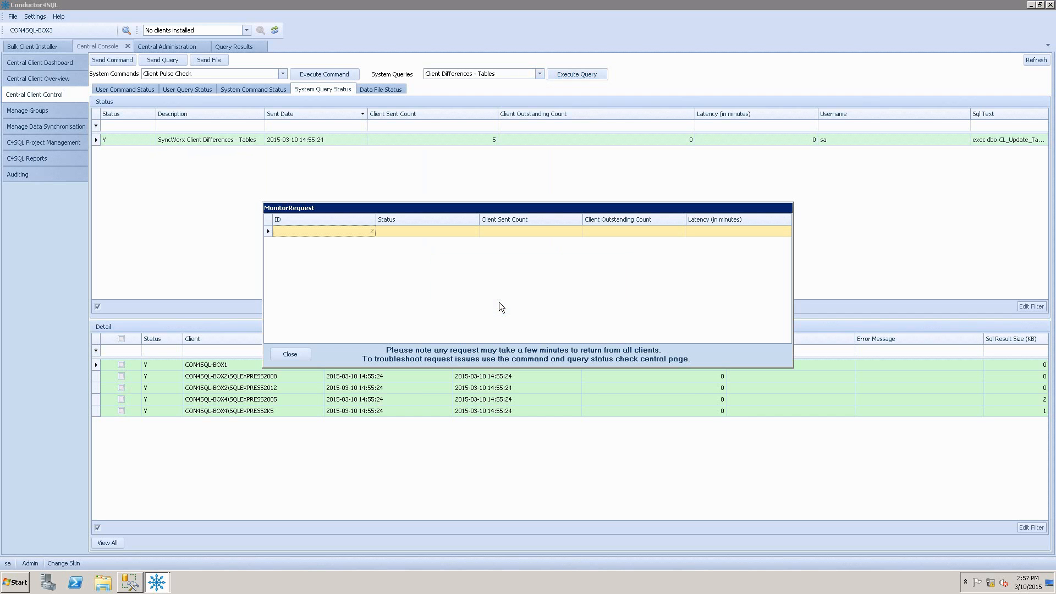
{"action": "left_click", "coordinate": [298, 352]}
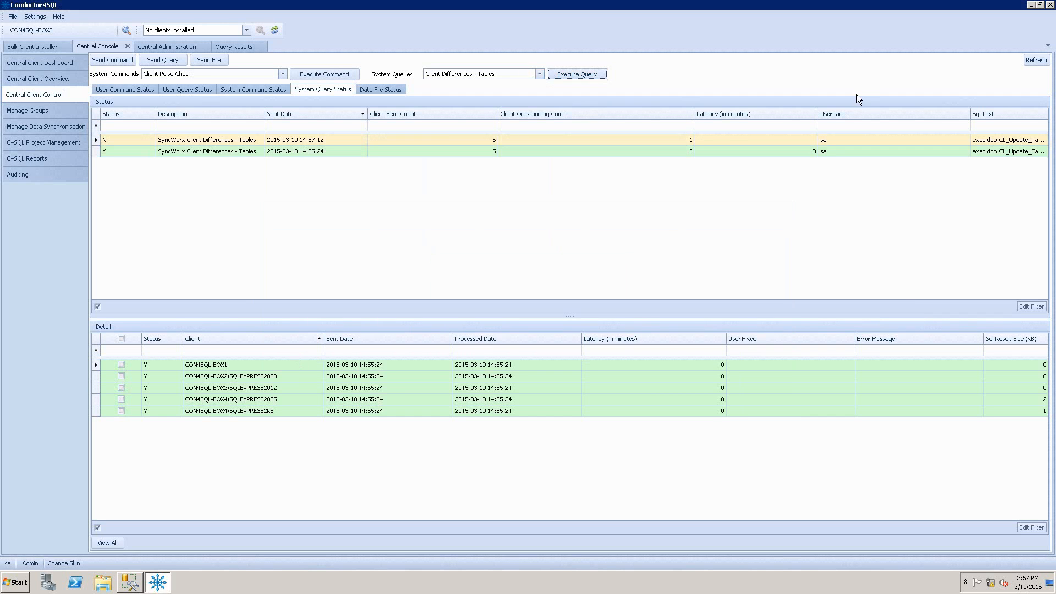
Refresh the system query status until every client has processed the newest Client Differences - Tables query
{"action": "left_click", "coordinate": [1037, 62]}
{"action": "left_click", "coordinate": [618, 140]}
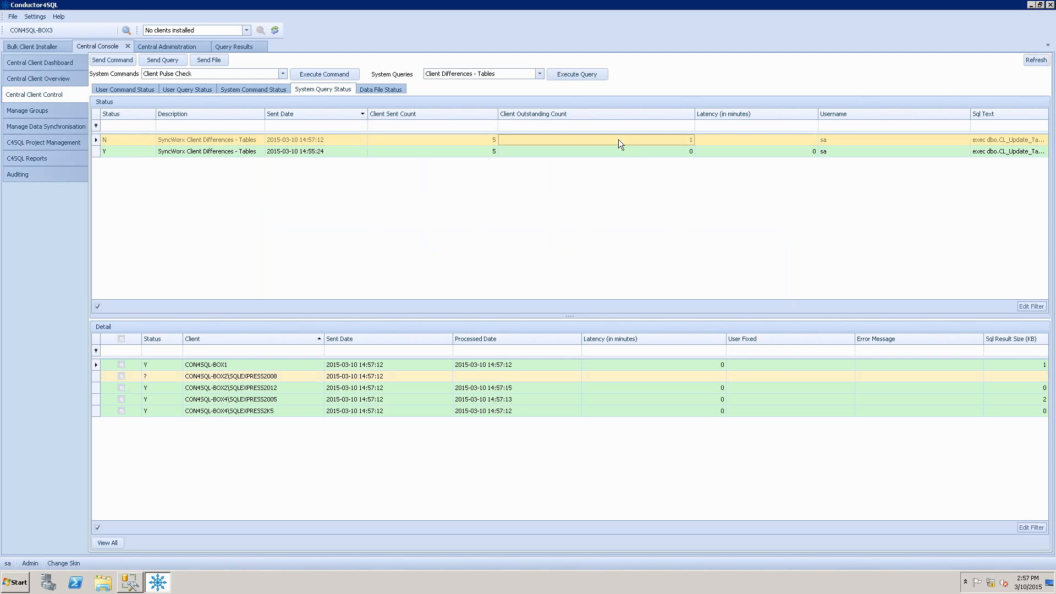
{"action": "left_click", "coordinate": [1040, 61]}
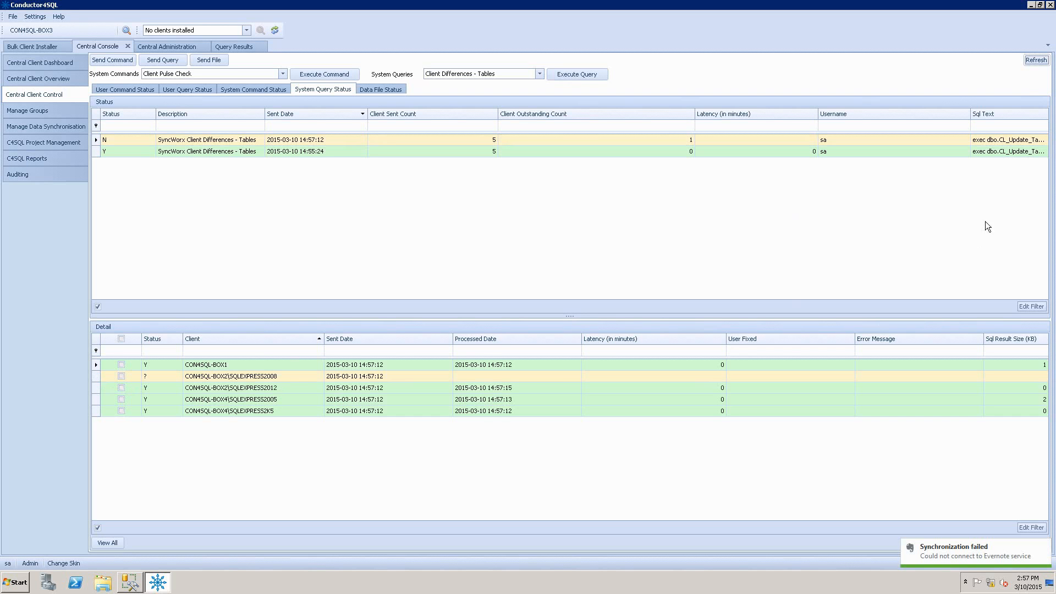
{"action": "left_click", "coordinate": [1033, 60]}
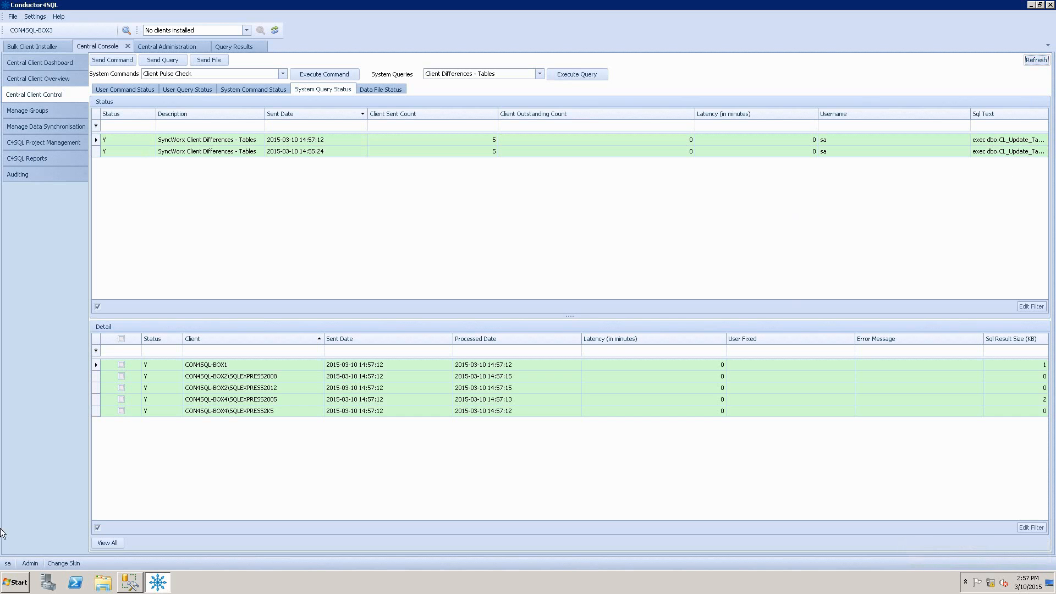
Open the combined results of the newest query and examine the status entries for CON4SQL-BOX4\SQLEXPRESS2K5 and CON4SQL-BOX1
{"action": "left_click", "coordinate": [108, 543]}
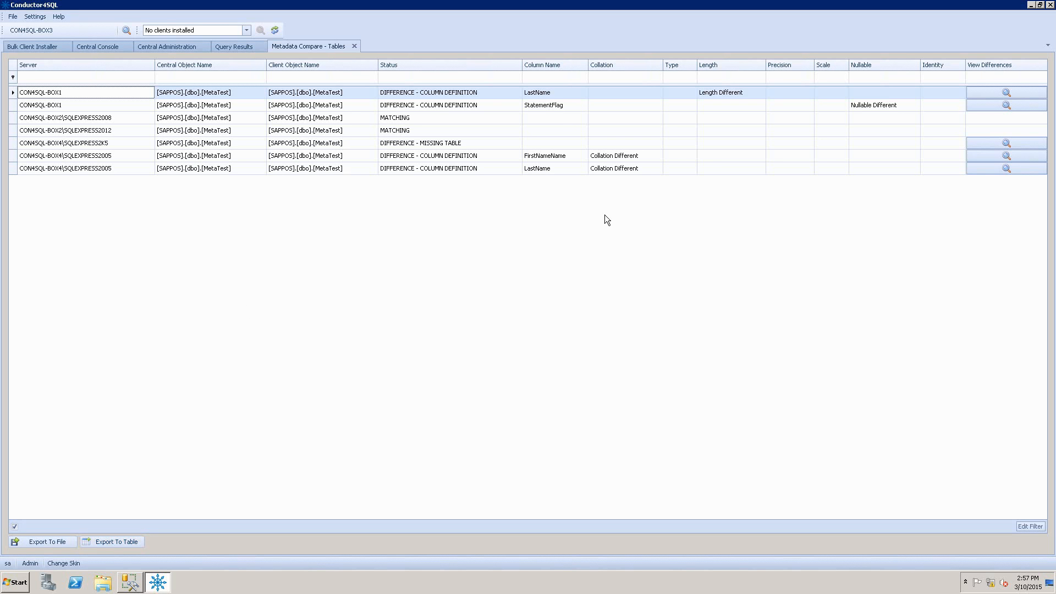
{"action": "left_click", "coordinate": [446, 144]}
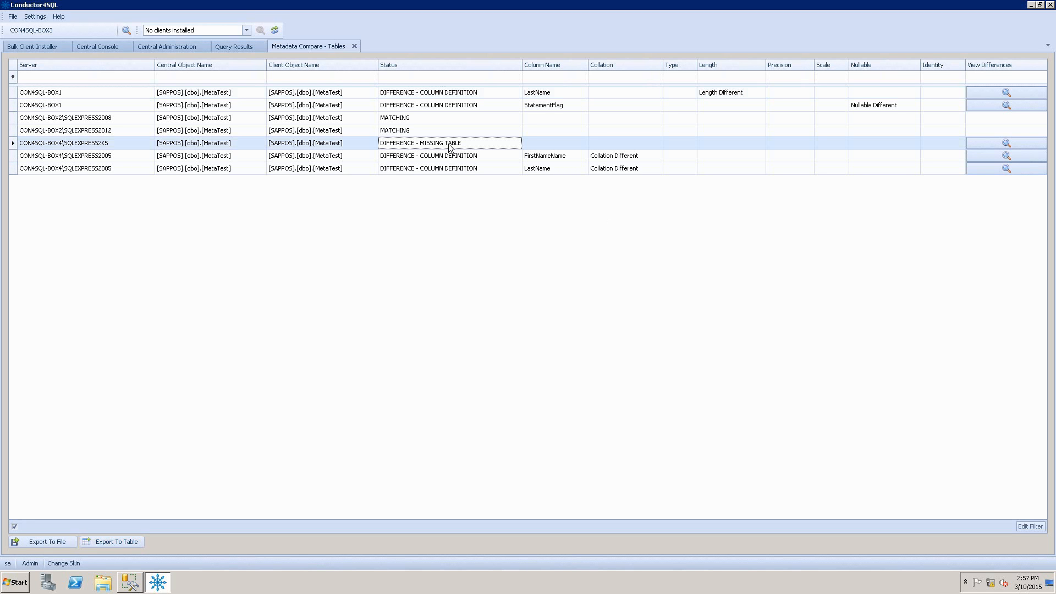
{"action": "left_click", "coordinate": [443, 105]}
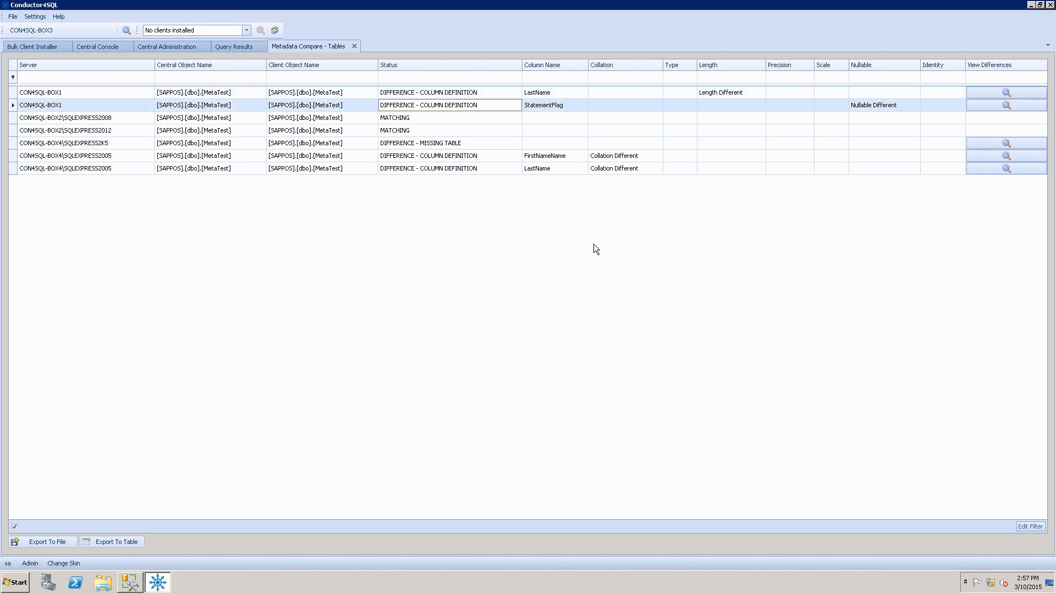
Filter the comparison results by status MISSING, review the matching clients, and clear the filter
{"action": "left_click", "coordinate": [414, 78]}
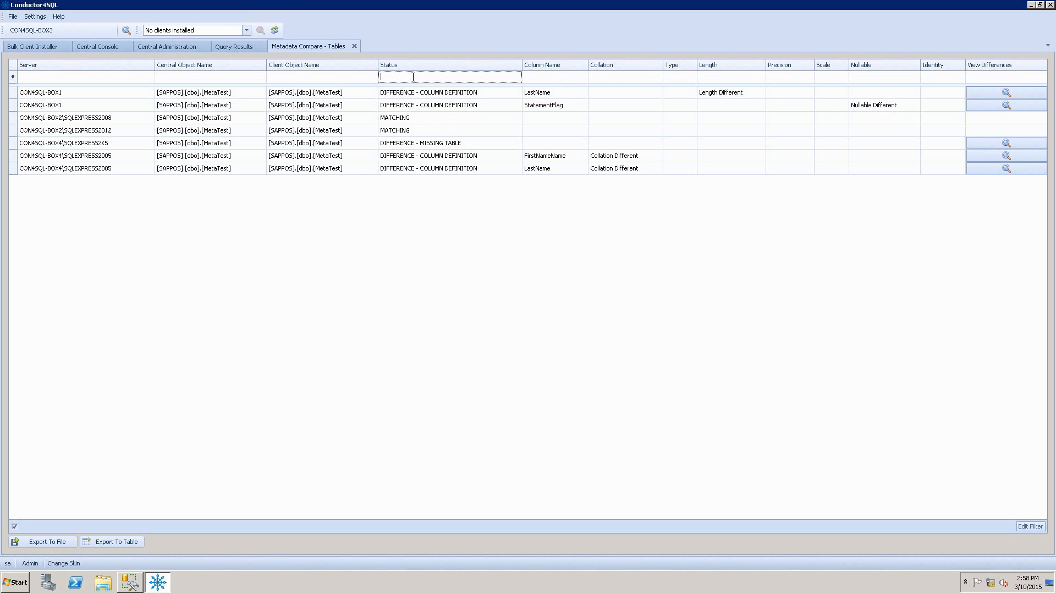
{"action": "type", "text": "MISIIN"}
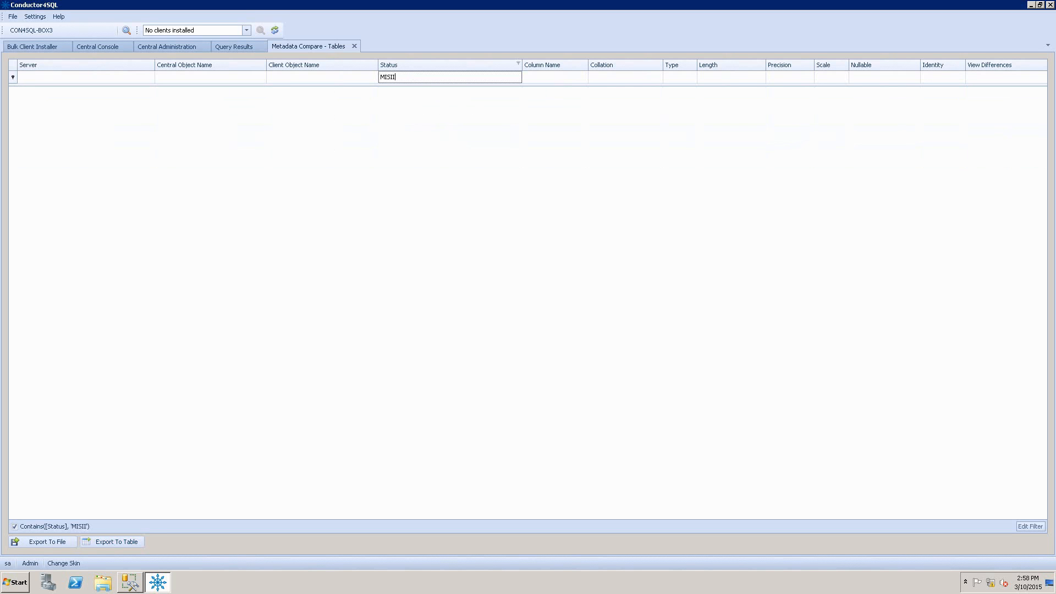
{"action": "key", "text": "BackSpace"}
{"action": "key", "text": "BackSpace"}
{"action": "key", "text": "BackSpace"}
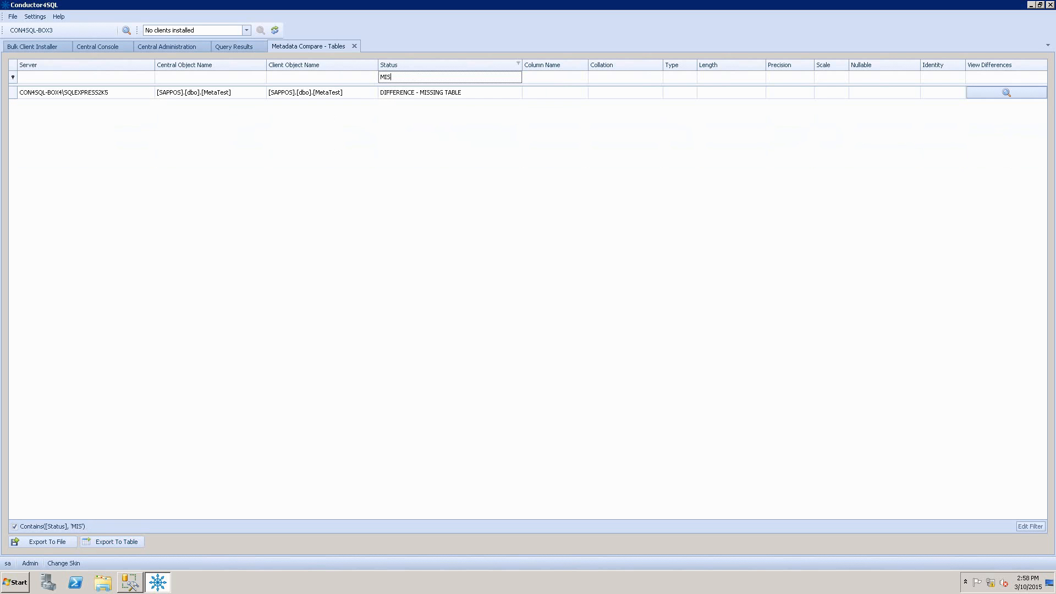
{"action": "type", "text": "SING"}
{"action": "key", "text": "BackSpace"}
{"action": "key", "text": "BackSpace"}
{"action": "key", "text": "BackSpace"}
{"action": "key", "text": "BackSpace"}
{"action": "key", "text": "BackSpace"}
{"action": "key", "text": "BackSpace"}
{"action": "key", "text": "BackSpace"}
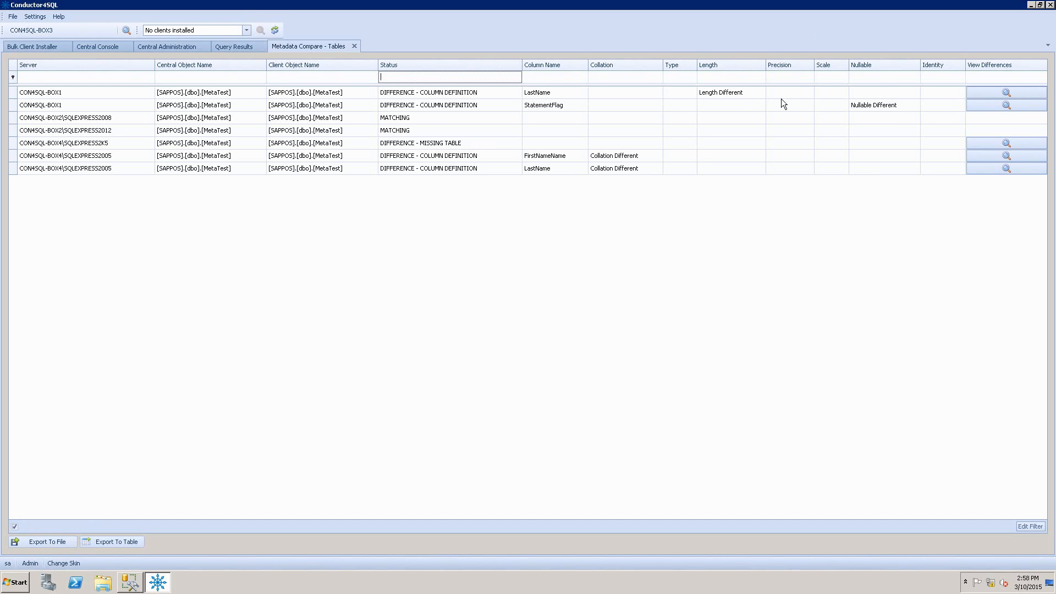
View the side-by-side MetaTest table definitions for CON4SQL-BOX1's LastName difference, and close the comparison
{"action": "left_click", "coordinate": [1008, 92]}
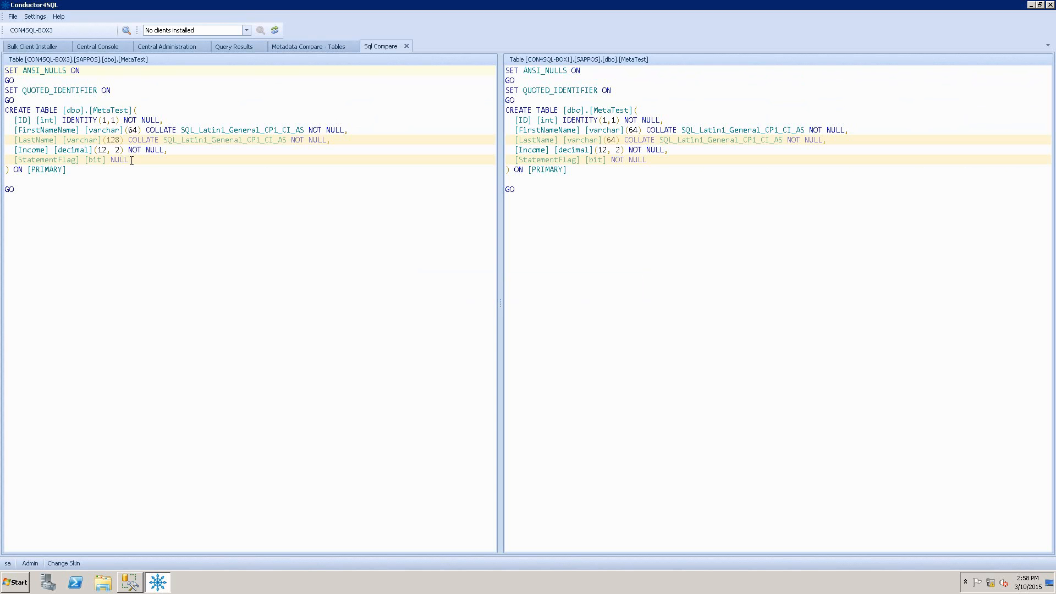
{"action": "left_click", "coordinate": [407, 46]}
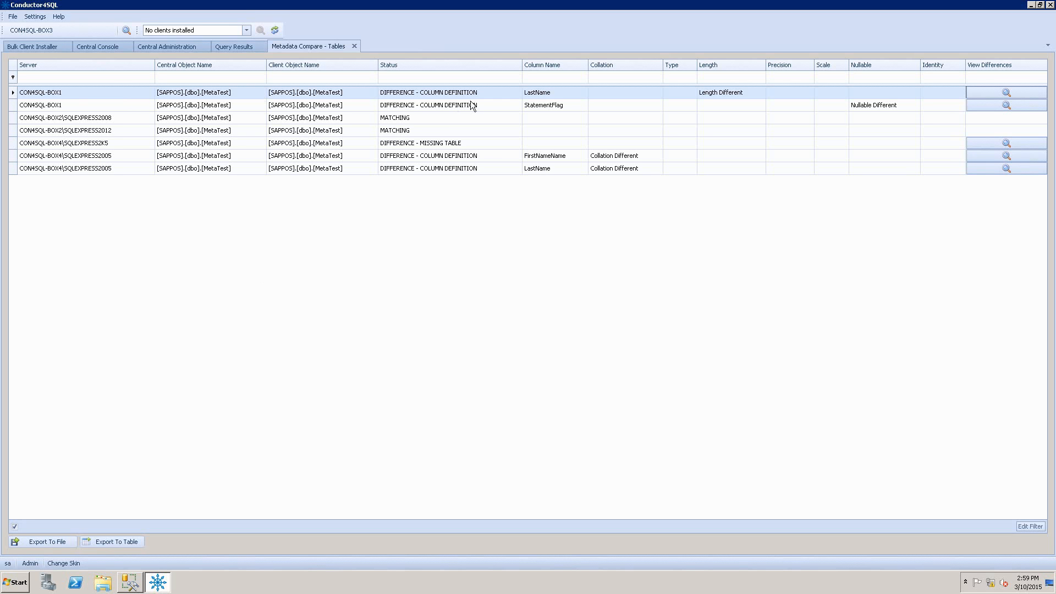
Filter the comparison results by status DIFF, select all listed rows, and show the Add To Group option without applying it
{"action": "left_click", "coordinate": [409, 77]}
{"action": "type", "text": "DIFF"}
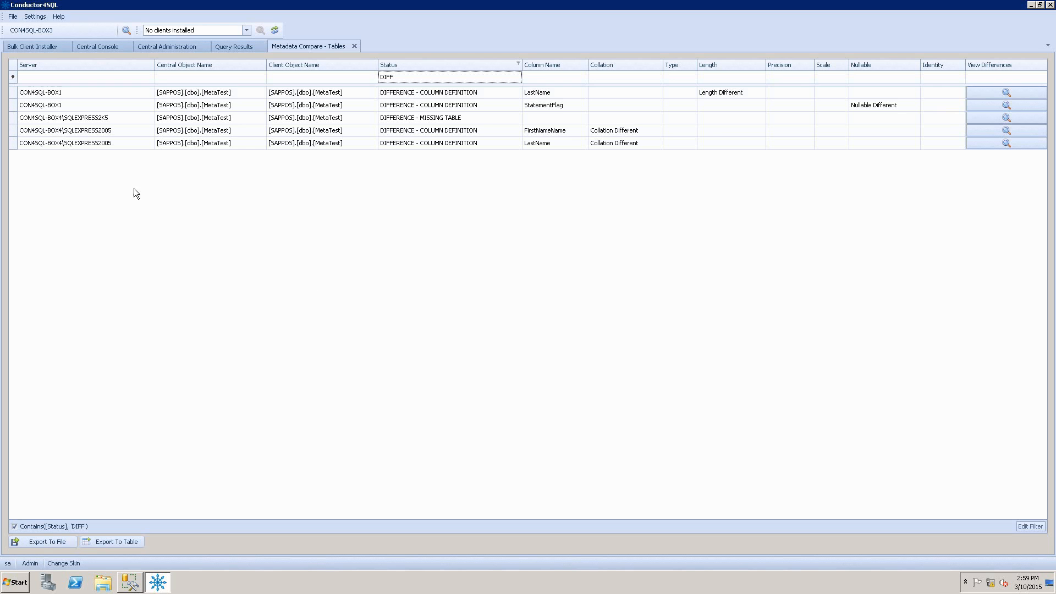
{"action": "left_click", "coordinate": [48, 95]}
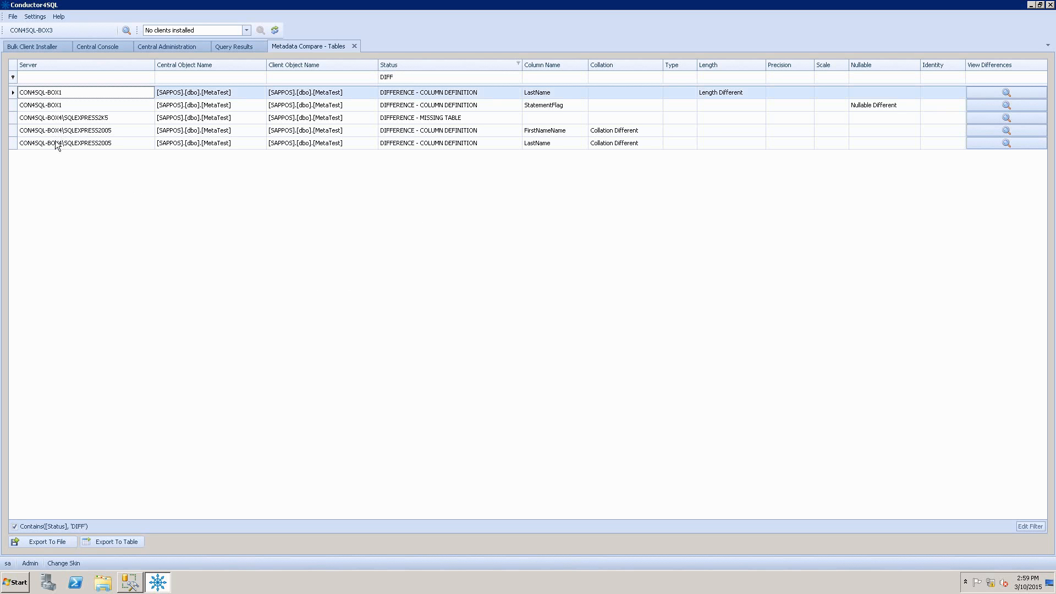
{"action": "left_click", "coordinate": [16, 142], "text": "shift"}
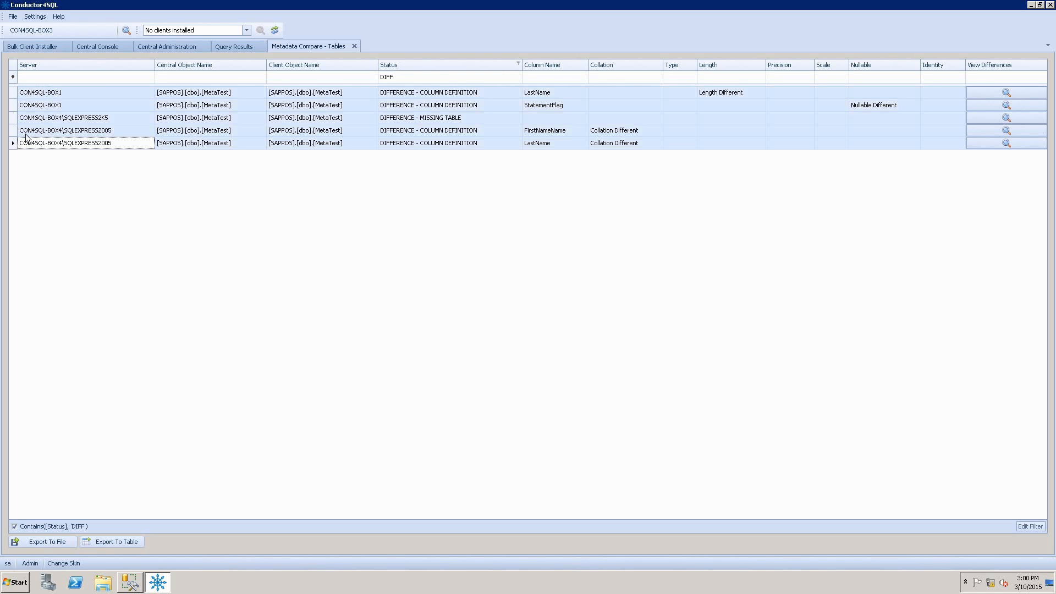
{"action": "right_click", "coordinate": [51, 124]}
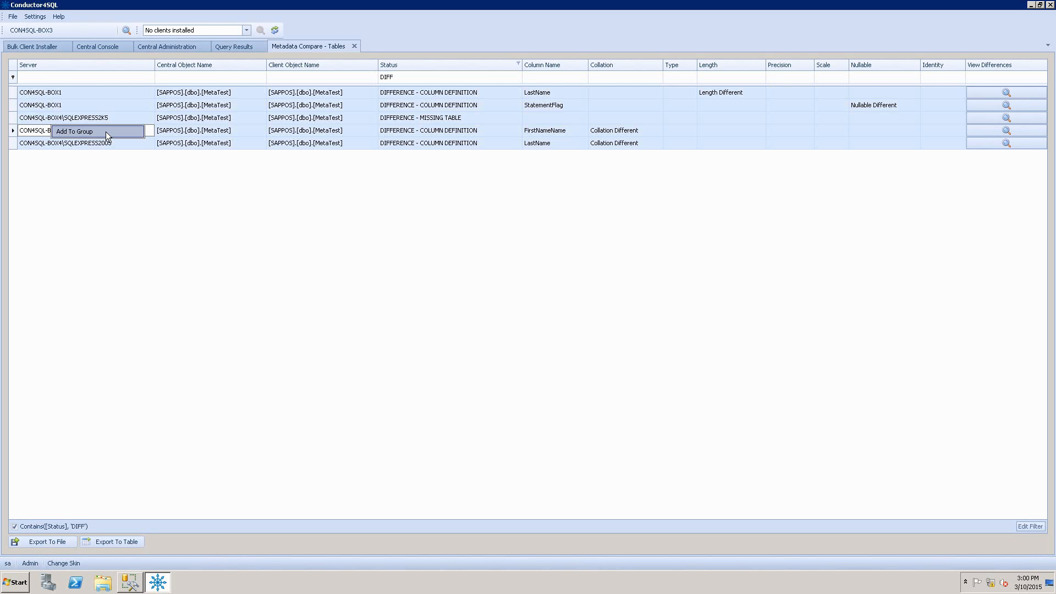
{"action": "left_click", "coordinate": [176, 274]}
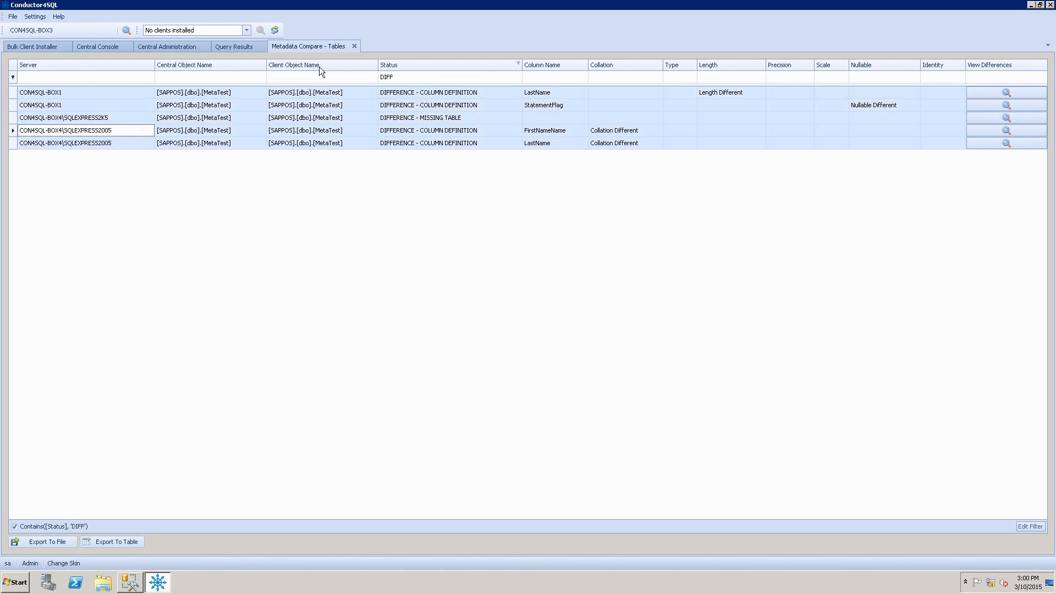
Close the tables comparison, switch to SQL Server Management Studio, and run the cleanup block that drops MetaTest on central CON4SQL-BOX3
{"action": "left_click", "coordinate": [355, 45]}
{"action": "key", "text": "alt+Tab"}
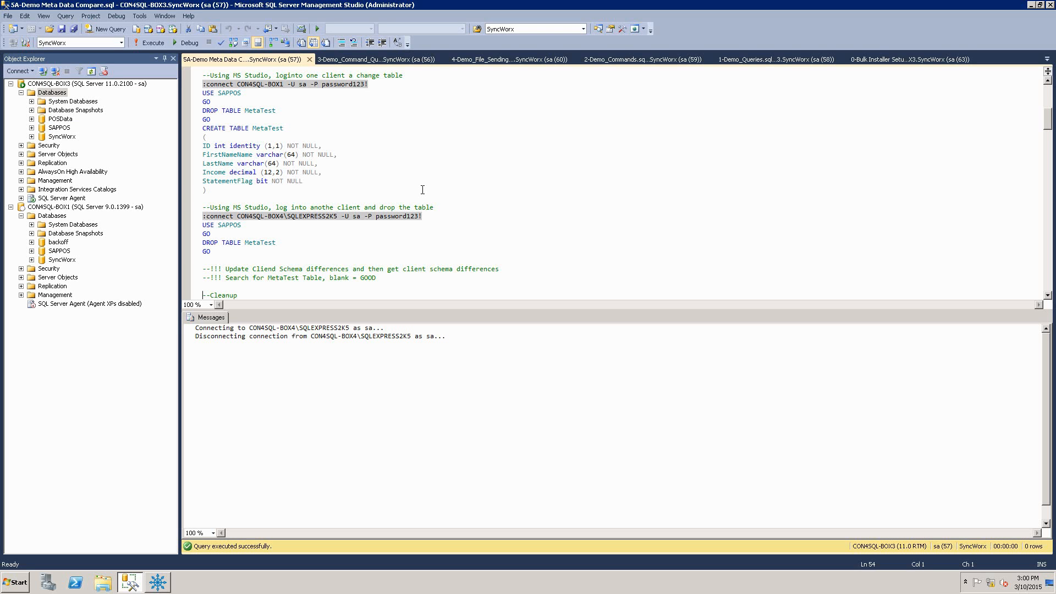
{"action": "key", "text": "Down"}
{"action": "key", "text": "Down"}
{"action": "key", "text": "Down"}
{"action": "key", "text": "Down"}
{"action": "key", "text": "Down"}
{"action": "key", "text": "Down"}
{"action": "key", "text": "Down"}
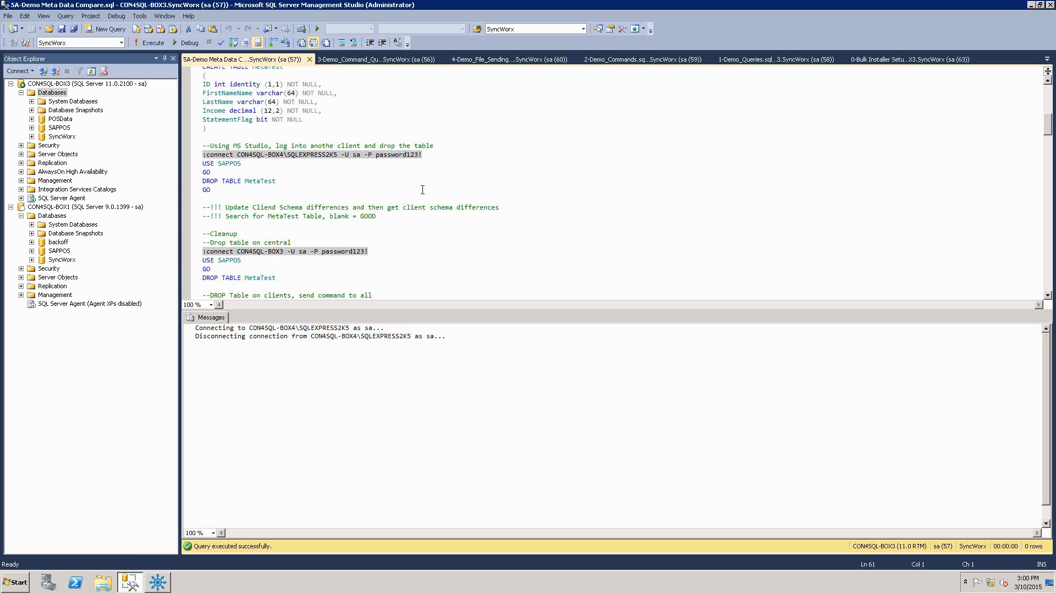
{"action": "key", "text": "Up"}
{"action": "key", "text": "Up"}
{"action": "key", "text": "Up"}
{"action": "key", "text": "Up"}
{"action": "key", "text": "Up"}
{"action": "key", "text": "shift+Down"}
{"action": "key", "text": "shift+Down"}
{"action": "key", "text": "shift+Down"}
{"action": "key", "text": "shift+Down"}
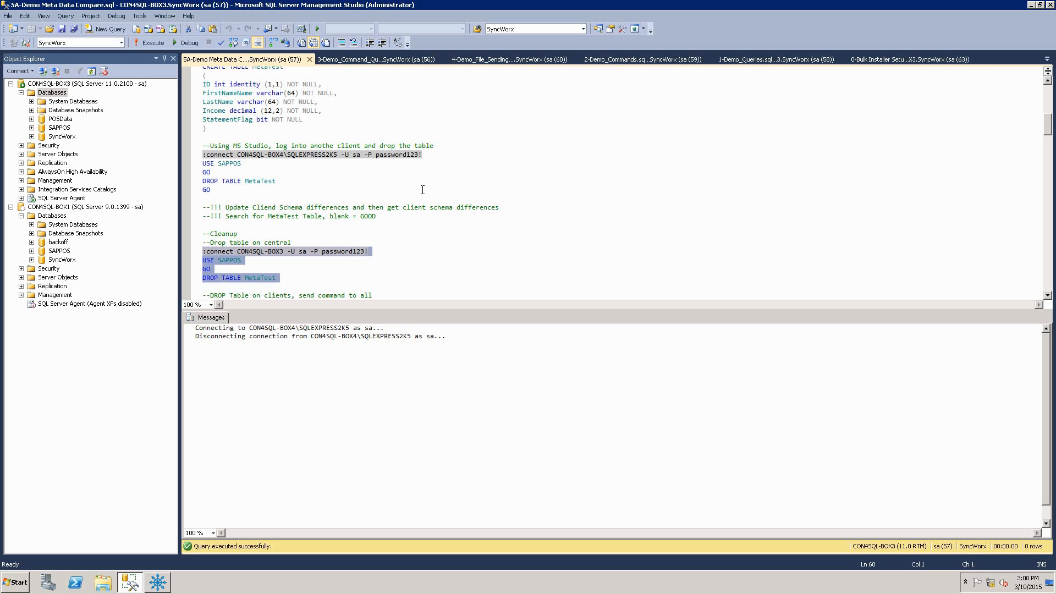
{"action": "key", "text": "F5"}
Locate the script section that creates the demo procedure on central and enlarge the query editor above the messages area
{"action": "key", "text": "Down"}
{"action": "key", "text": "Down"}
{"action": "key", "text": "Down"}
{"action": "key", "text": "Down"}
{"action": "key", "text": "Down"}
{"action": "key", "text": "Down"}
{"action": "key", "text": "Down"}
{"action": "key", "text": "Down"}
{"action": "key", "text": "Down"}
{"action": "key", "text": "Down"}
{"action": "key", "text": "Down"}
{"action": "key", "text": "Down"}
{"action": "key", "text": "Down"}
{"action": "key", "text": "Down"}
{"action": "key", "text": "Down"}
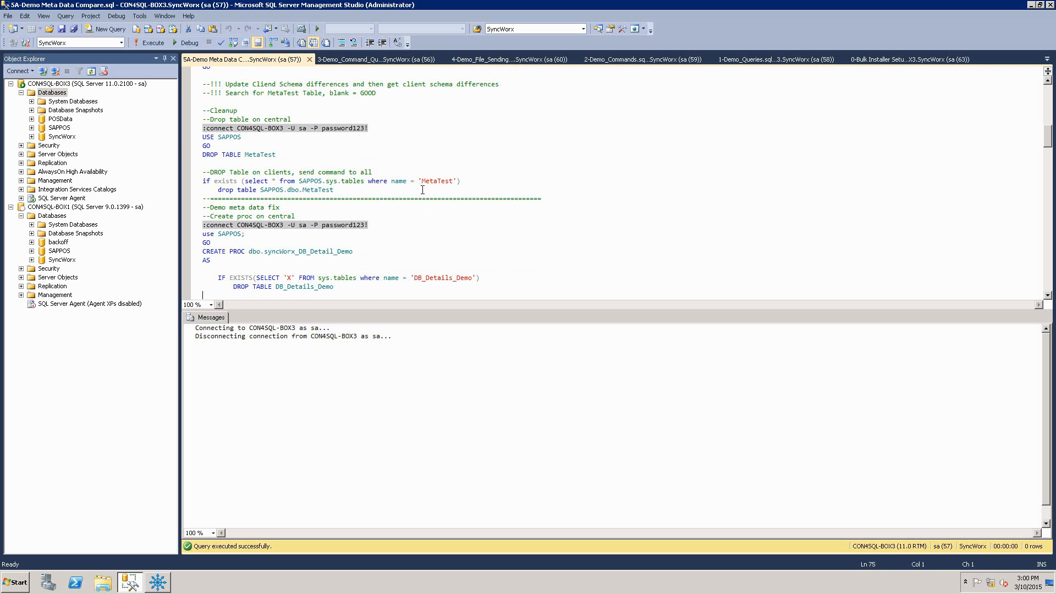
{"action": "key", "text": "Down"}
{"action": "key", "text": "Down"}
{"action": "key", "text": "Down"}
{"action": "key", "text": "Down"}
{"action": "key", "text": "Down"}
{"action": "key", "text": "Down"}
{"action": "key", "text": "Down"}
{"action": "key", "text": "Down"}
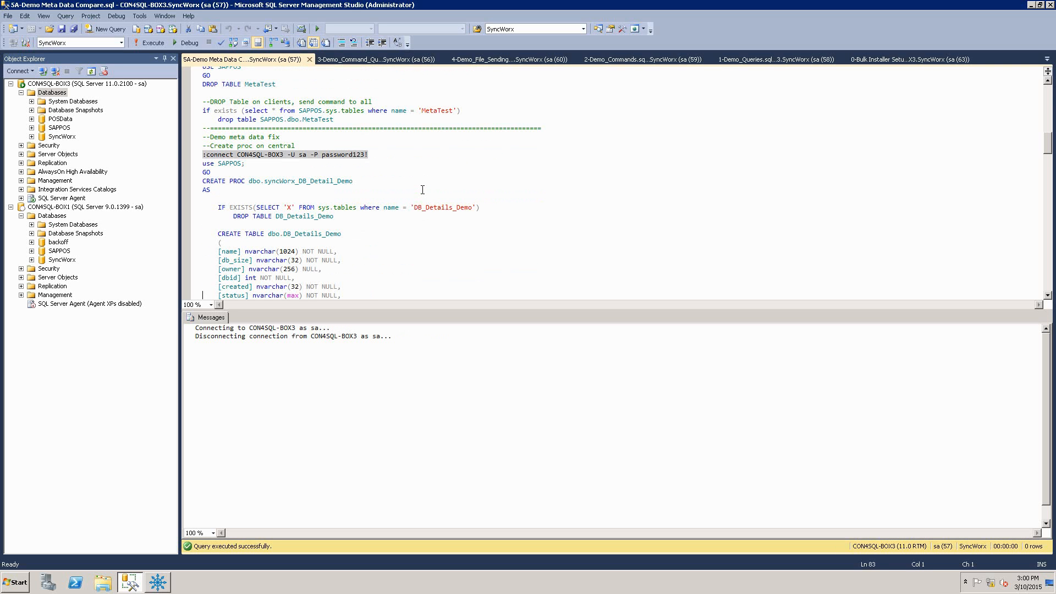
{"action": "left_click_drag", "start_coordinate": [457, 311], "coordinate": [451, 435]}
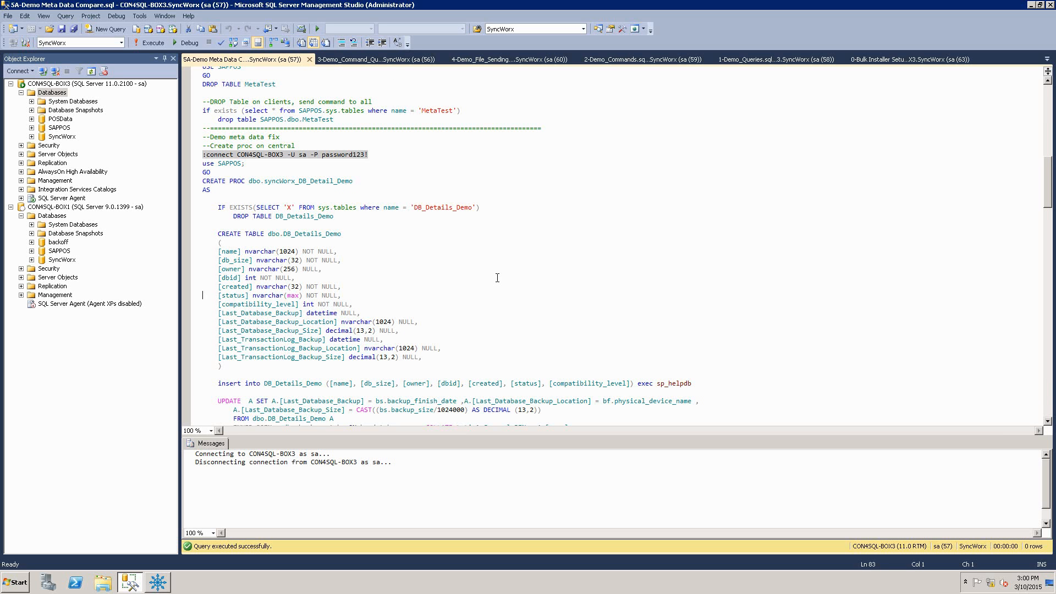
Select the script block that creates the dbo.syncWorx_DB_Detail_Demo procedure in SAPPOS on central CON4SQL-BOX3
{"action": "key", "text": "Up"}
{"action": "key", "text": "Up"}
{"action": "key", "text": "Up"}
{"action": "key", "text": "Up"}
{"action": "key", "text": "Up"}
{"action": "key", "text": "Up"}
{"action": "key", "text": "Up"}
{"action": "key", "text": "Up"}
{"action": "key", "text": "Up"}
{"action": "key", "text": "Up"}
{"action": "key", "text": "Up"}
{"action": "key", "text": "Up"}
{"action": "key", "text": "Up"}
{"action": "key", "text": "shift+Down"}
{"action": "key", "text": "shift+Down"}
{"action": "key", "text": "shift+Down"}
{"action": "key", "text": "shift+Down"}
{"action": "key", "text": "shift+Down"}
{"action": "key", "text": "shift+Down"}
{"action": "key", "text": "shift+Down"}
{"action": "key", "text": "shift+Down"}
{"action": "key", "text": "shift+Down"}
{"action": "key", "text": "shift+Down"}
{"action": "key", "text": "shift+Down"}
{"action": "key", "text": "shift+Down"}
{"action": "key", "text": "shift+Down"}
{"action": "key", "text": "shift+Down"}
{"action": "key", "text": "shift+Down"}
{"action": "key", "text": "shift+Down"}
{"action": "key", "text": "shift+Down"}
{"action": "key", "text": "shift+Down"}
{"action": "key", "text": "shift+Down"}
{"action": "key", "text": "shift+Down"}
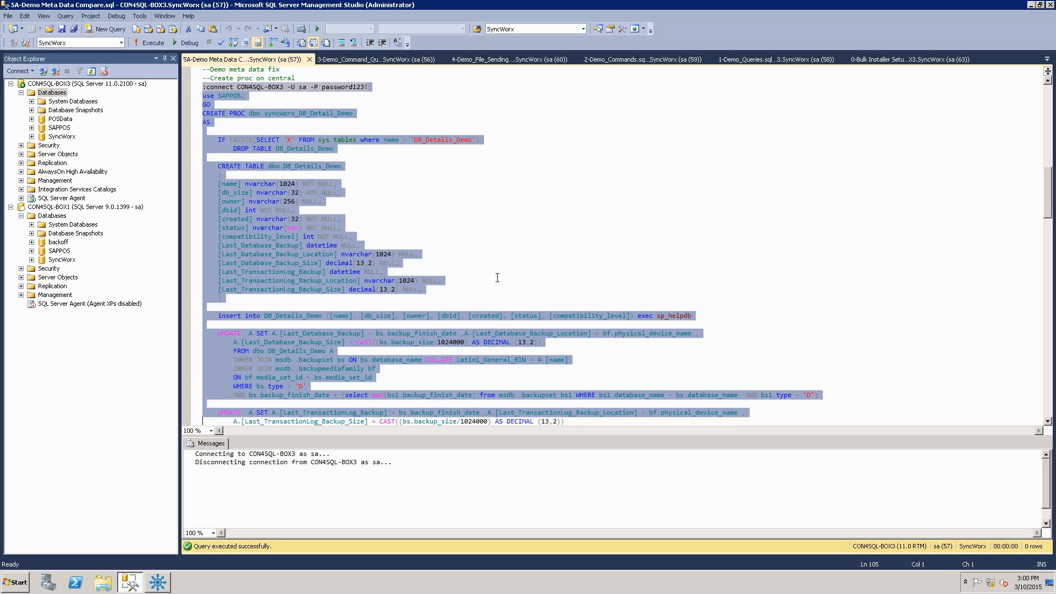
{"action": "key", "text": "shift+Down"}
{"action": "key", "text": "shift+Down"}
{"action": "key", "text": "shift+Down"}
{"action": "key", "text": "shift+Down"}
{"action": "key", "text": "shift+Down"}
{"action": "key", "text": "shift+Down"}
{"action": "key", "text": "shift+Down"}
{"action": "key", "text": "shift+Down"}
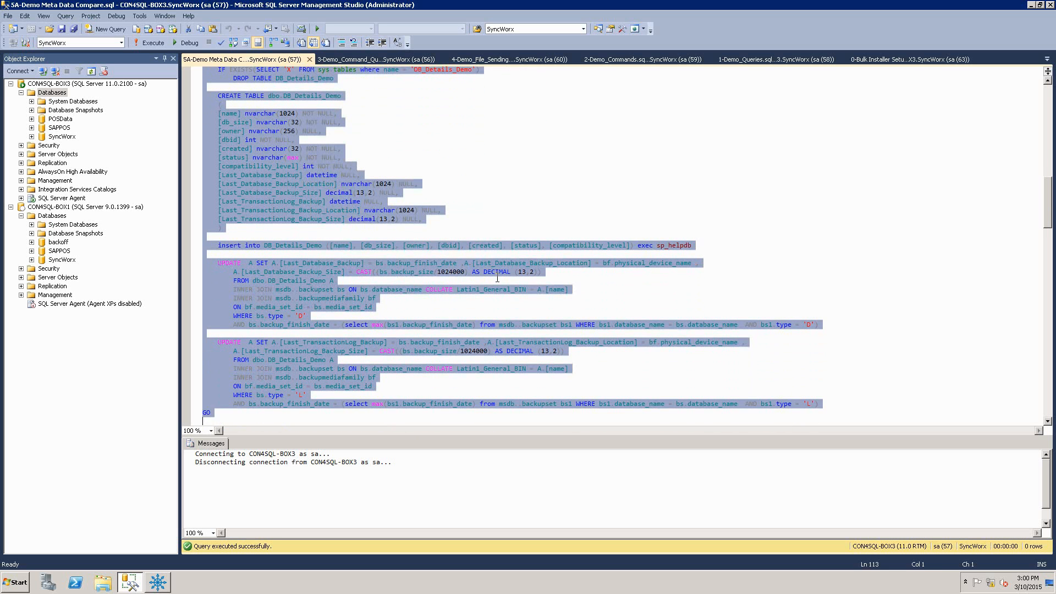
{"action": "key", "text": "shift+Up"}
Copy the CREATE PROC dbo.syncWorx_DB_Detail_Demo script meant for all clients, leaving out the closing GO
{"action": "key", "text": "Down"}
{"action": "key", "text": "Down"}
{"action": "key", "text": "Down"}
{"action": "key", "text": "Down"}
{"action": "key", "text": "Down"}
{"action": "key", "text": "Down"}
{"action": "key", "text": "Down"}
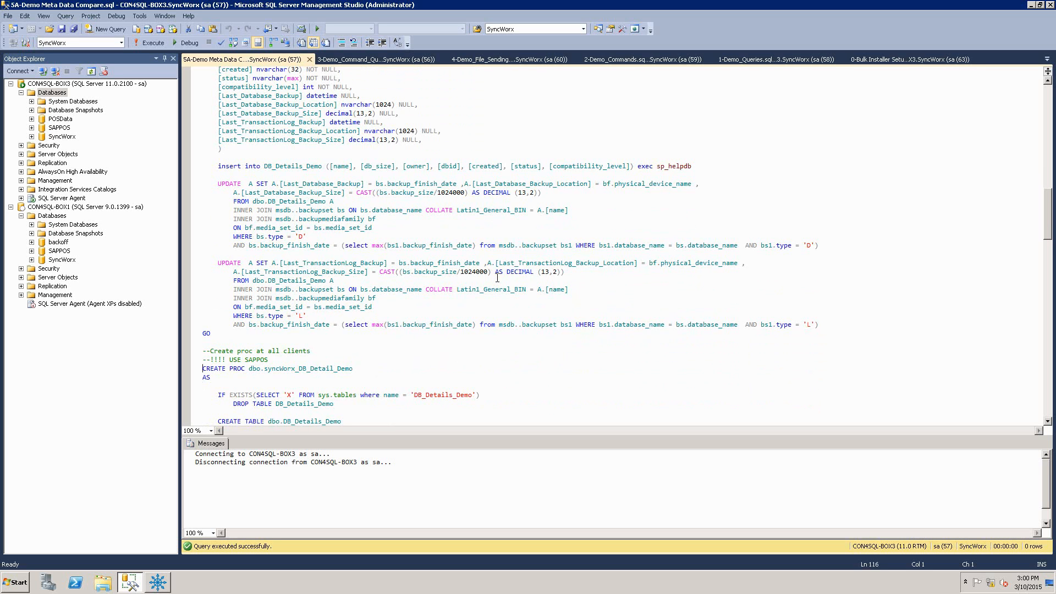
{"action": "key", "text": "shift+Down"}
{"action": "key", "text": "shift+Down"}
{"action": "key", "text": "shift+Down"}
{"action": "key", "text": "shift+Down"}
{"action": "key", "text": "shift+Down"}
{"action": "key", "text": "shift+Down"}
{"action": "key", "text": "shift+Down"}
{"action": "key", "text": "shift+Down"}
{"action": "key", "text": "shift+Down"}
{"action": "key", "text": "shift+Down"}
{"action": "key", "text": "shift+Down"}
{"action": "key", "text": "shift+Down"}
{"action": "key", "text": "shift+Down"}
{"action": "key", "text": "shift+Down"}
{"action": "key", "text": "shift+Down"}
{"action": "key", "text": "shift+Down"}
{"action": "key", "text": "shift+Down"}
{"action": "key", "text": "shift+Down"}
{"action": "key", "text": "shift+Down"}
{"action": "key", "text": "shift+Down"}
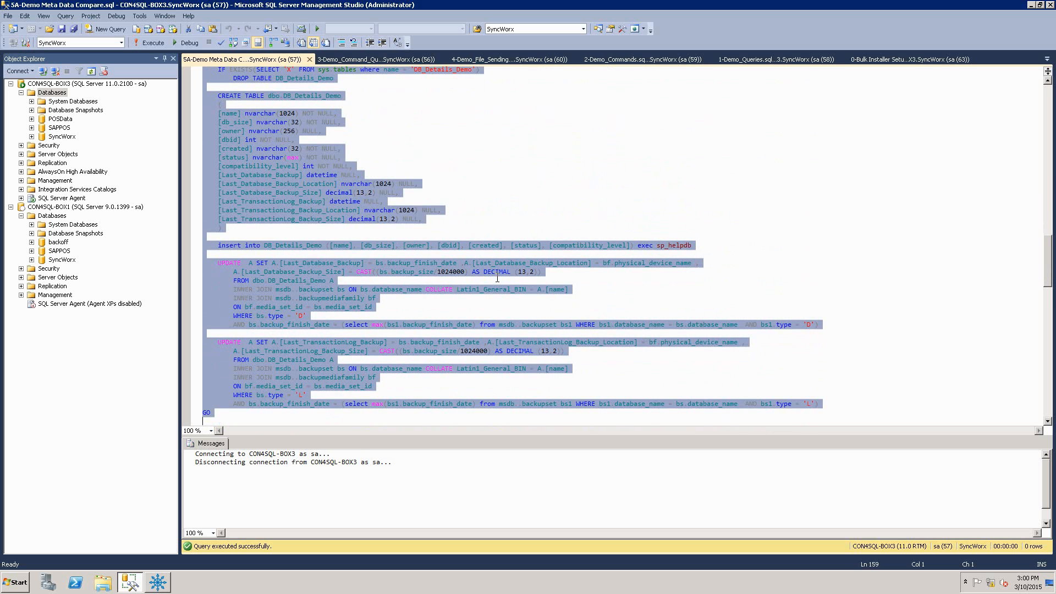
{"action": "key", "text": "shift+Up"}
Switch to Conductor4SQL and paste the copied procedure script into a new user command for all clients
{"action": "key", "text": "alt+Tab"}
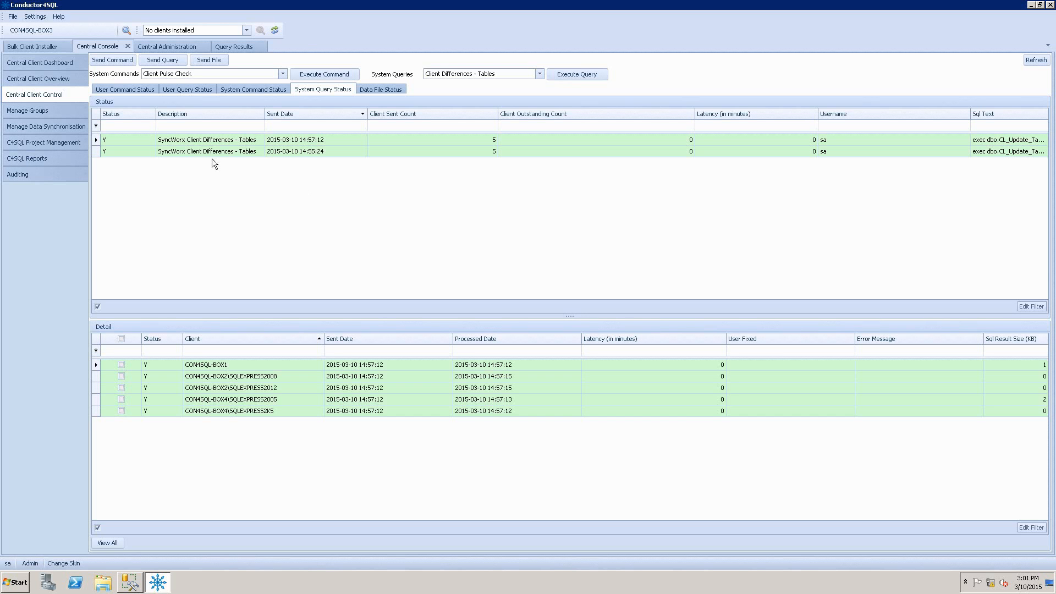
{"action": "left_click", "coordinate": [112, 59]}
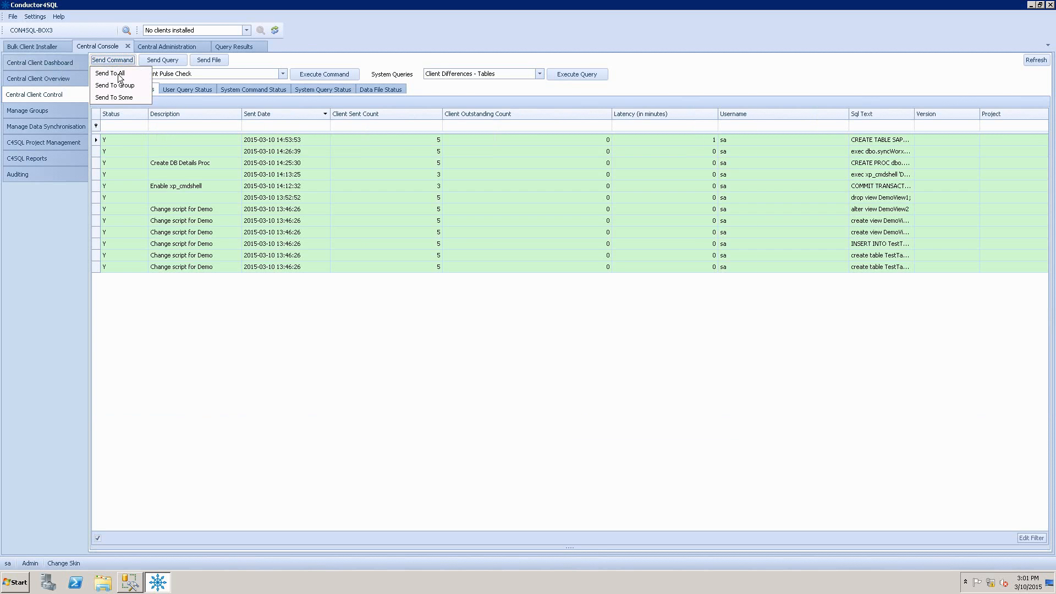
{"action": "left_click", "coordinate": [119, 74]}
{"action": "key", "text": "ctrl+v"}
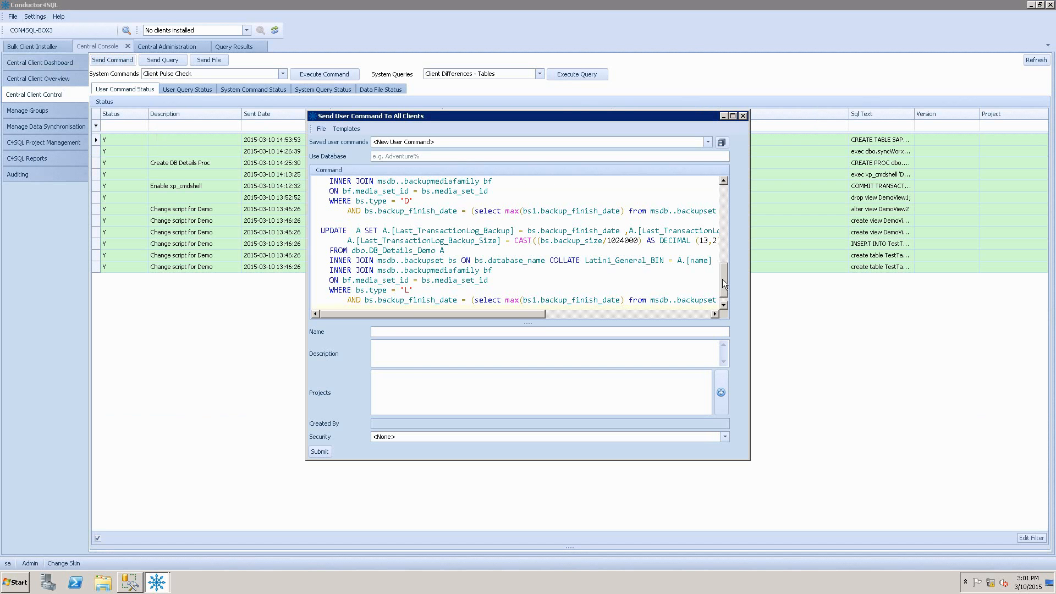
{"action": "left_click_drag", "start_coordinate": [722, 279], "coordinate": [718, 187]}
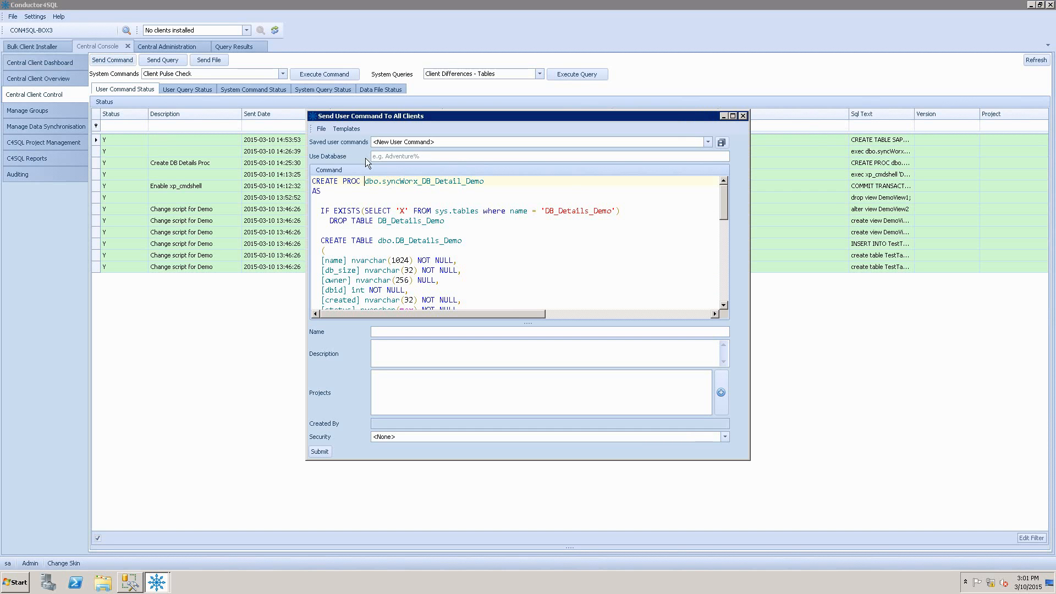
Set the command's database to SAPPOS, submit it to all clients, and close the request monitor
{"action": "left_click", "coordinate": [376, 156]}
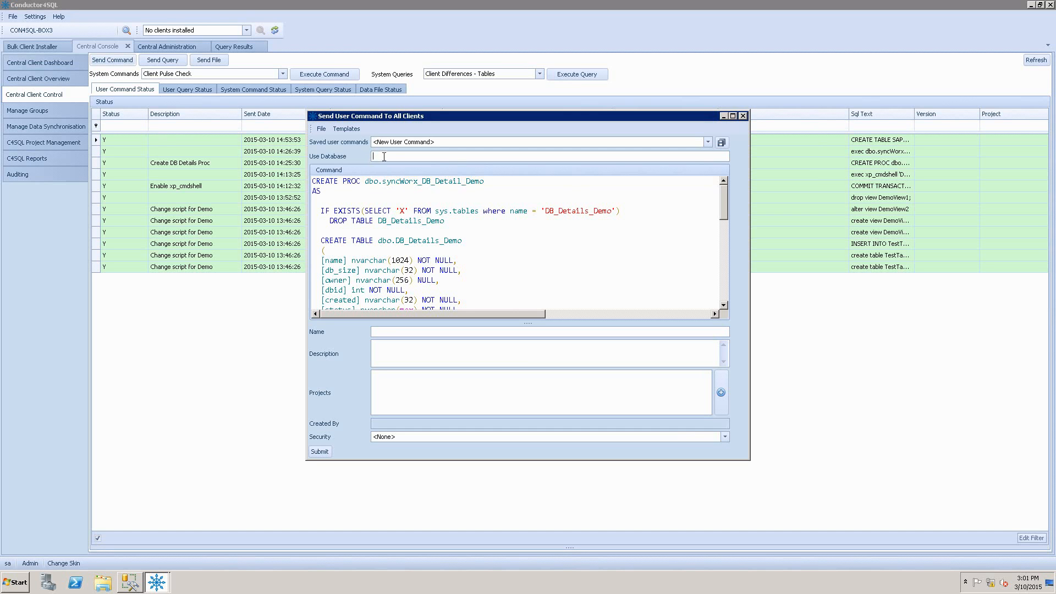
{"action": "type", "text": "SAPPOS"}
{"action": "left_click", "coordinate": [322, 450]}
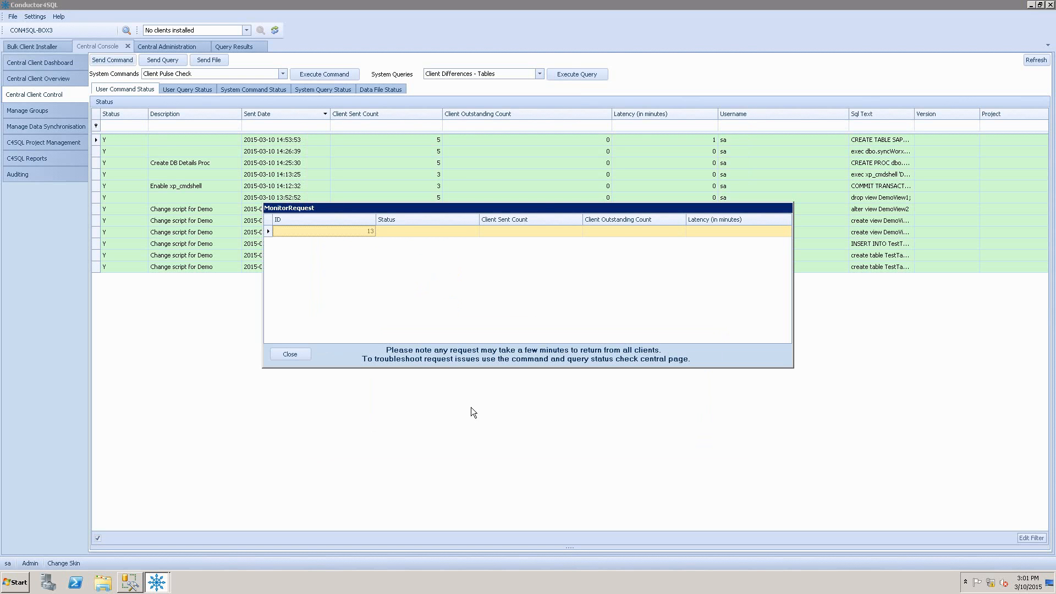
{"action": "left_click", "coordinate": [299, 353]}
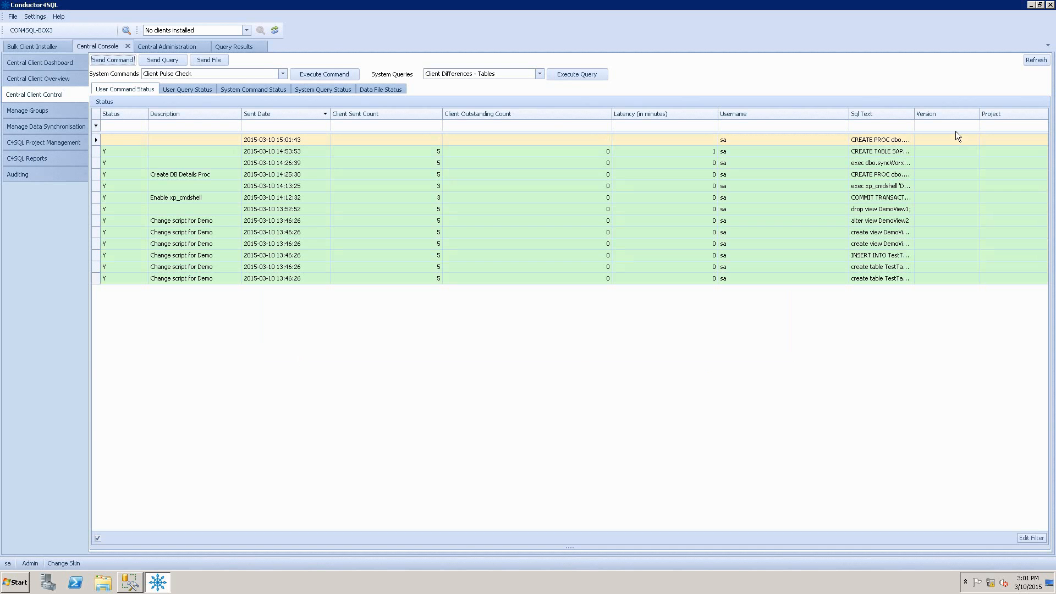
Check the newest user command's processing status on each client, refreshing until every client has processed it
{"action": "left_click", "coordinate": [1036, 60]}
{"action": "left_click", "coordinate": [731, 143]}
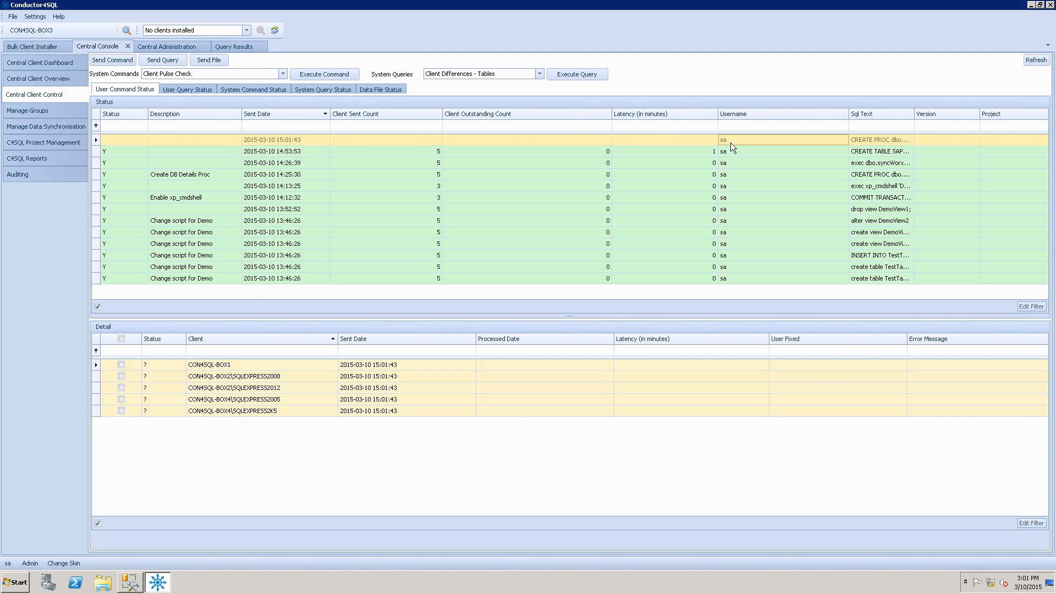
{"action": "left_click", "coordinate": [1036, 60]}
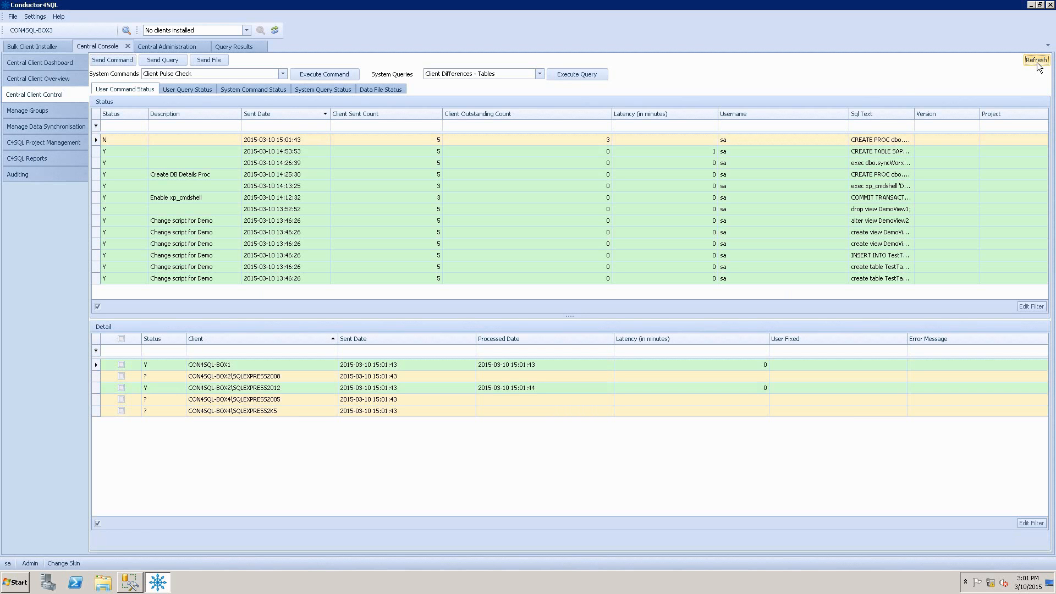
{"action": "left_click", "coordinate": [1037, 60]}
{"action": "left_click", "coordinate": [1036, 60]}
{"action": "left_click", "coordinate": [1037, 61]}
{"action": "left_click", "coordinate": [1037, 60]}
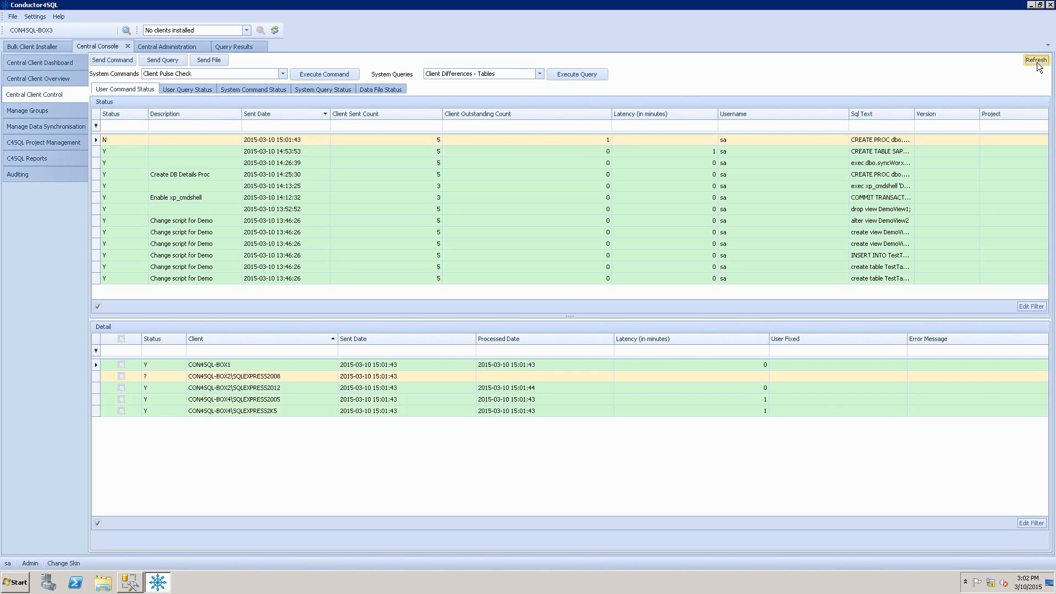
{"action": "left_click", "coordinate": [1036, 61]}
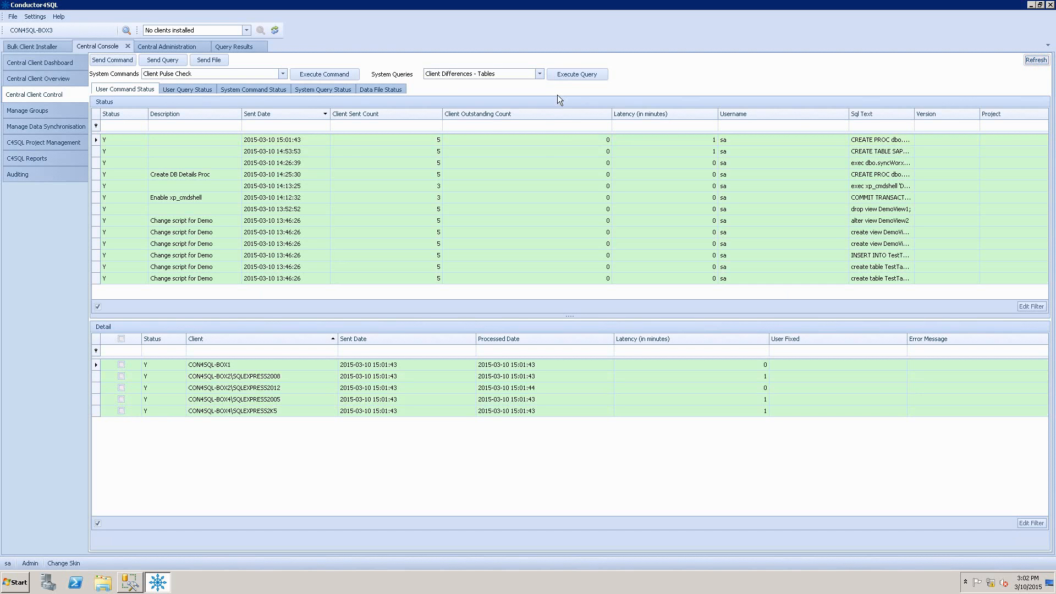
Start the Client Differences - Procedures system query for all clients
{"action": "left_click", "coordinate": [540, 75]}
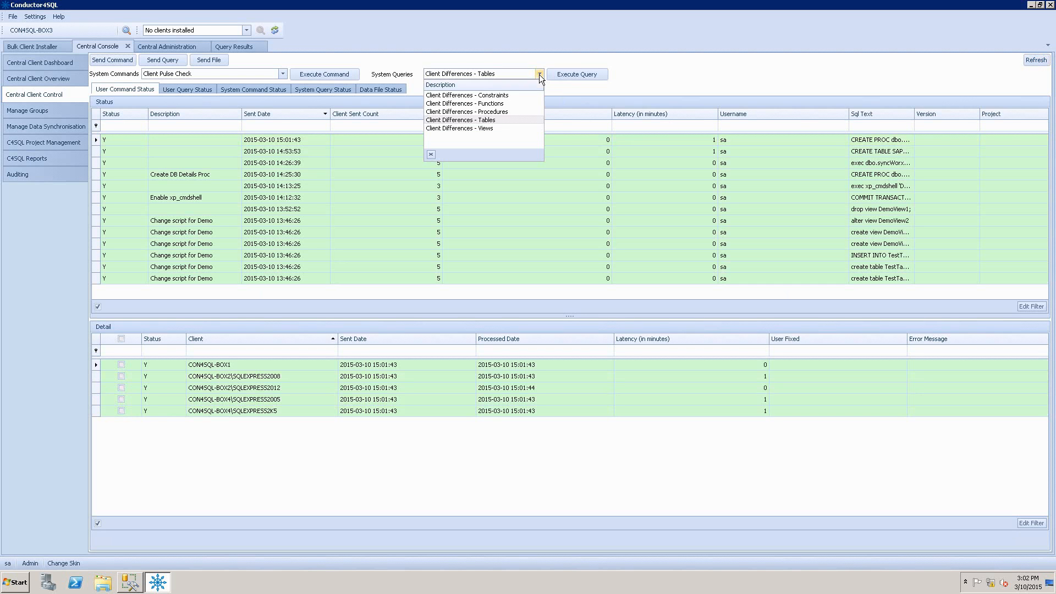
{"action": "left_click", "coordinate": [499, 112]}
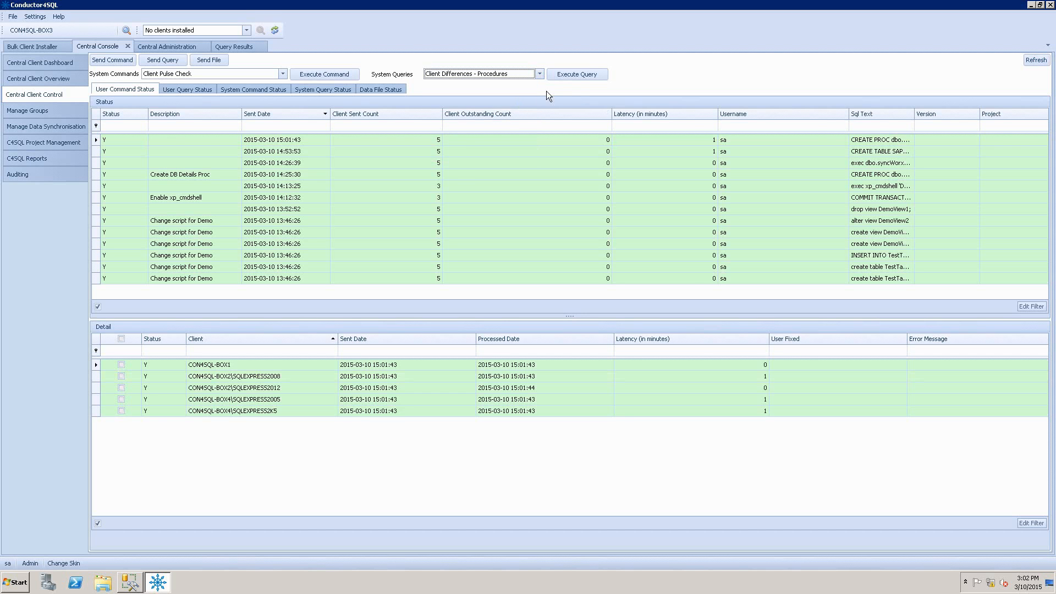
{"action": "left_click", "coordinate": [576, 72]}
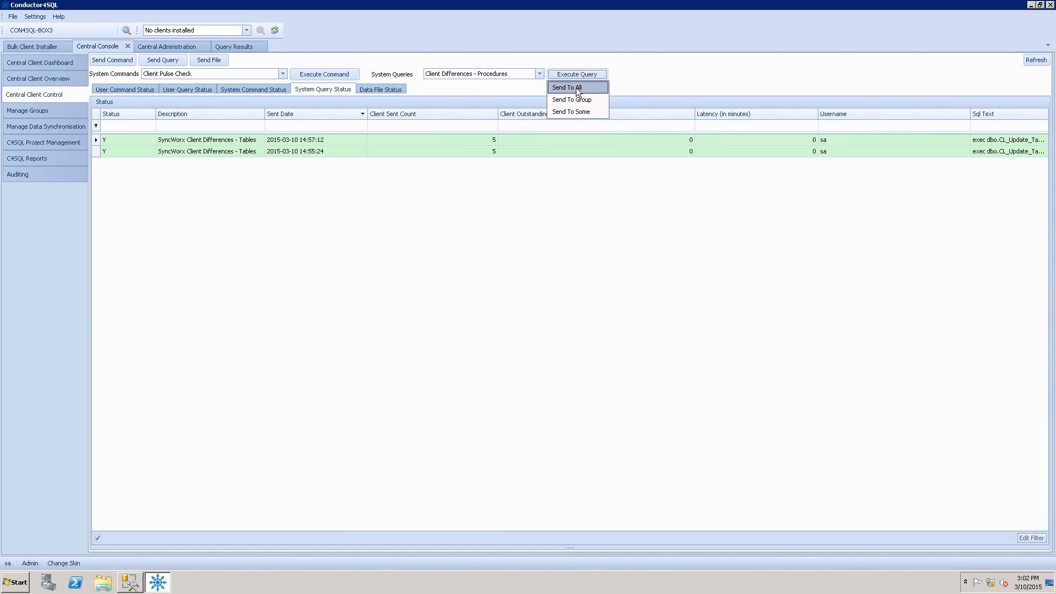
{"action": "left_click", "coordinate": [576, 87]}
Choose syncWorx_DB_Detail_Demo from SAPPOS schema dbo for the comparison, confirm sending to all clients, and close the request monitor
{"action": "left_click", "coordinate": [196, 160]}
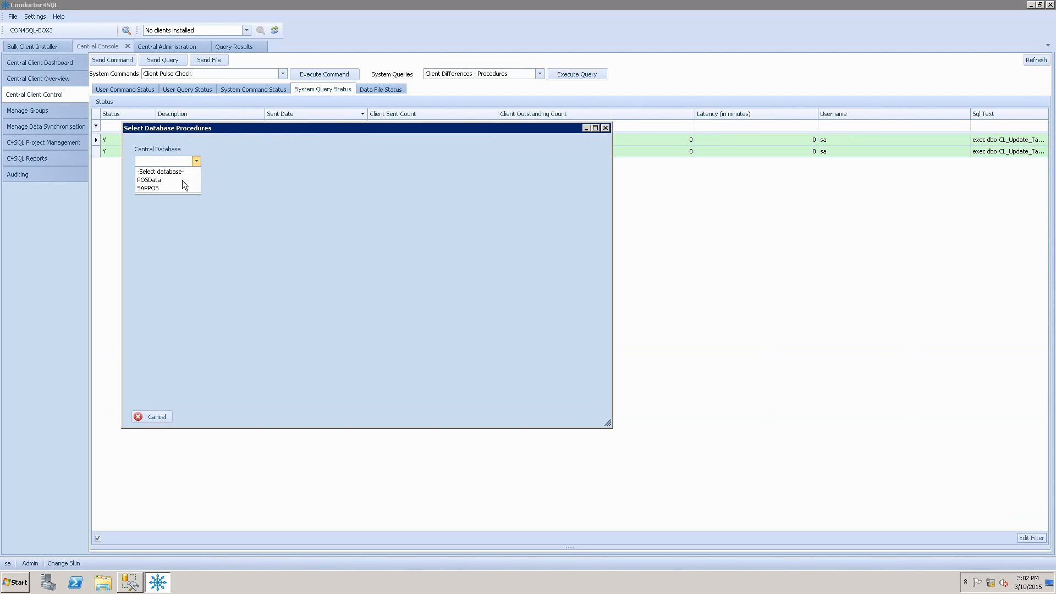
{"action": "left_click", "coordinate": [178, 187]}
{"action": "left_click", "coordinate": [286, 160]}
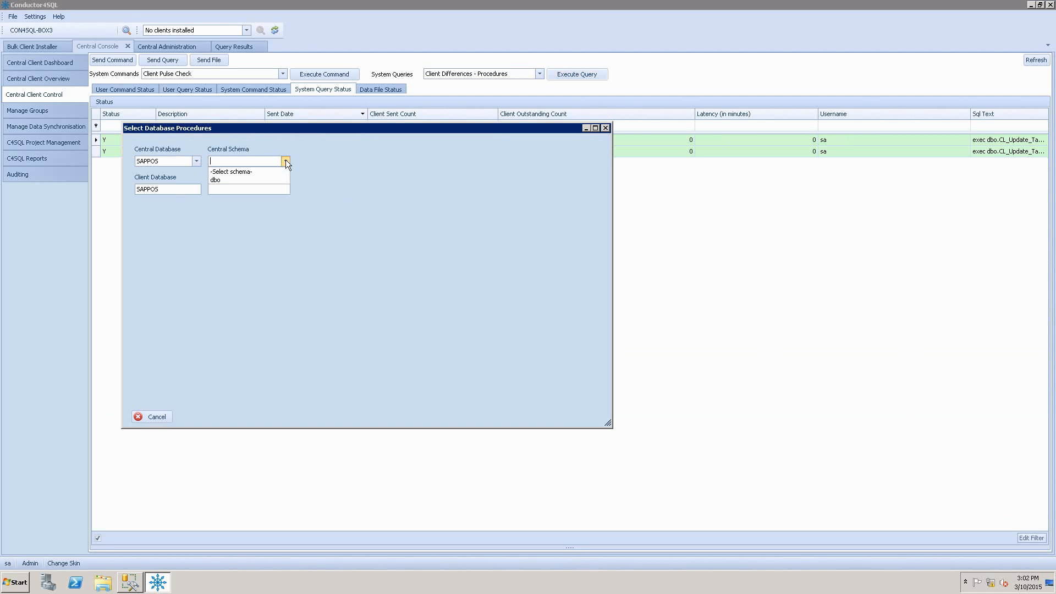
{"action": "left_click", "coordinate": [277, 178]}
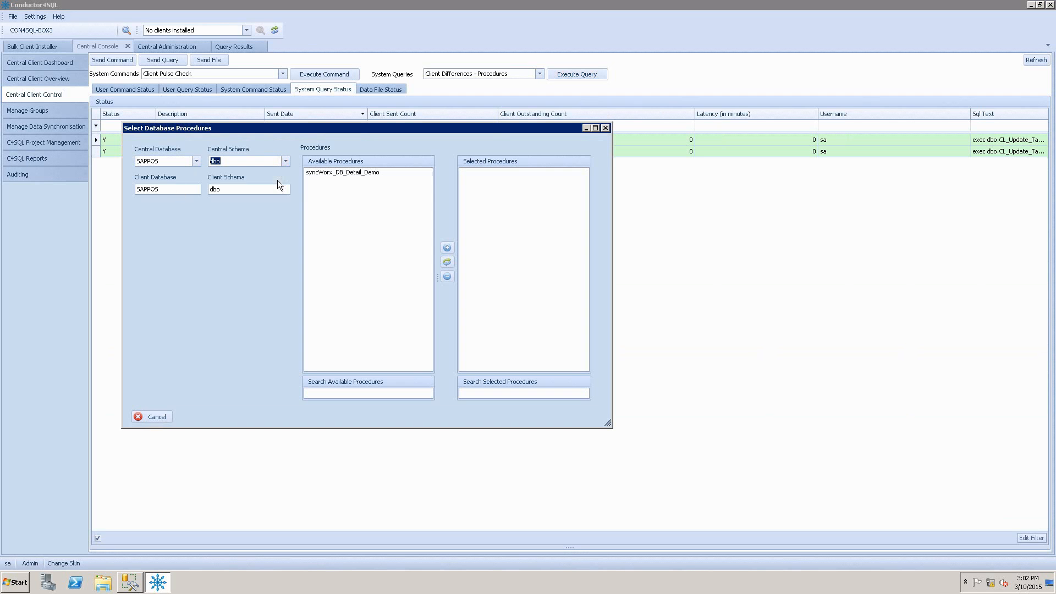
{"action": "double_click", "coordinate": [350, 174]}
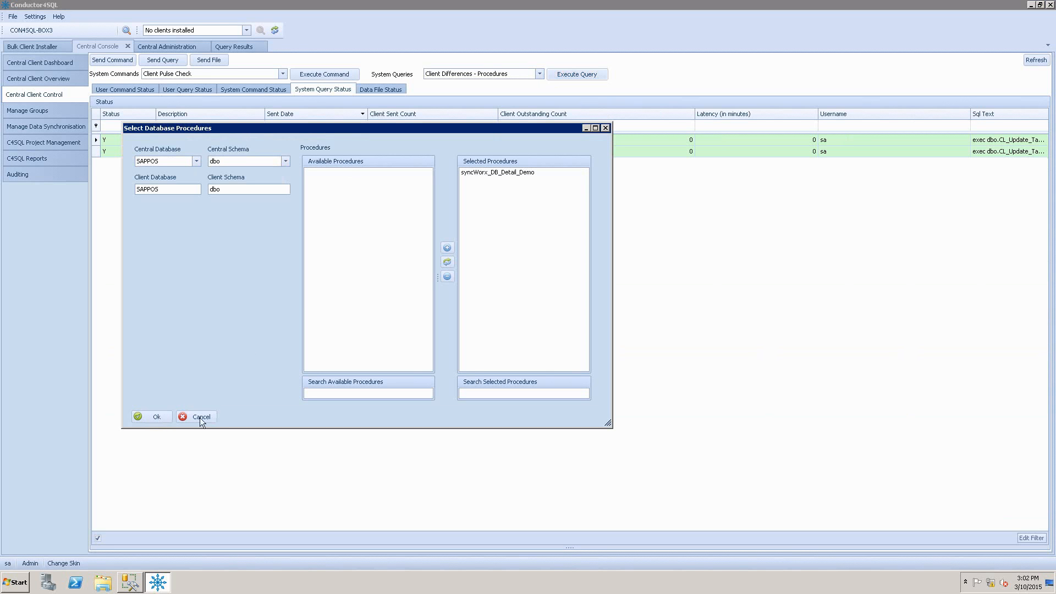
{"action": "left_click", "coordinate": [161, 416]}
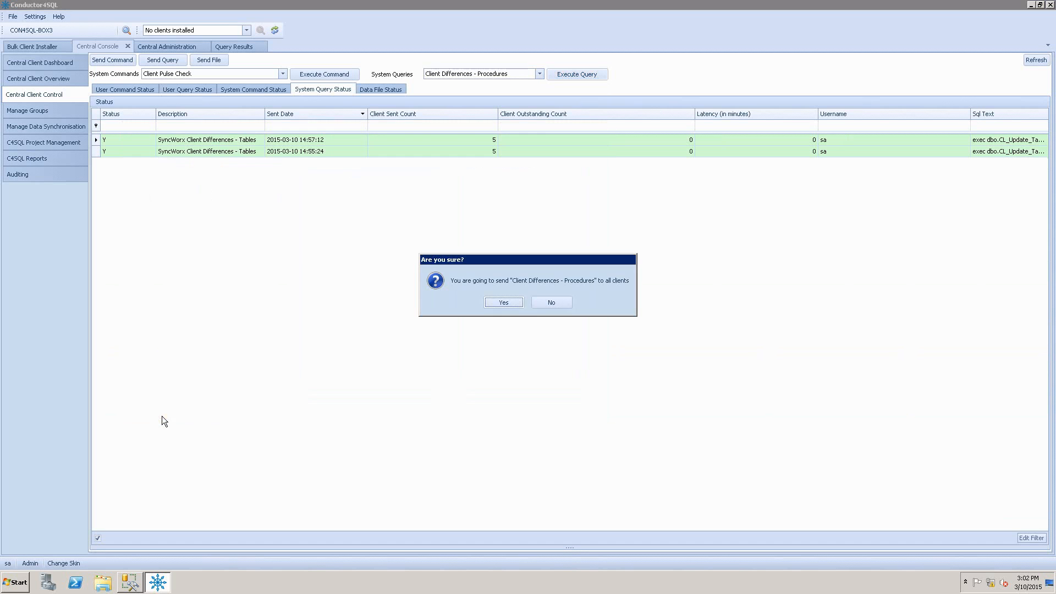
{"action": "left_click", "coordinate": [503, 303]}
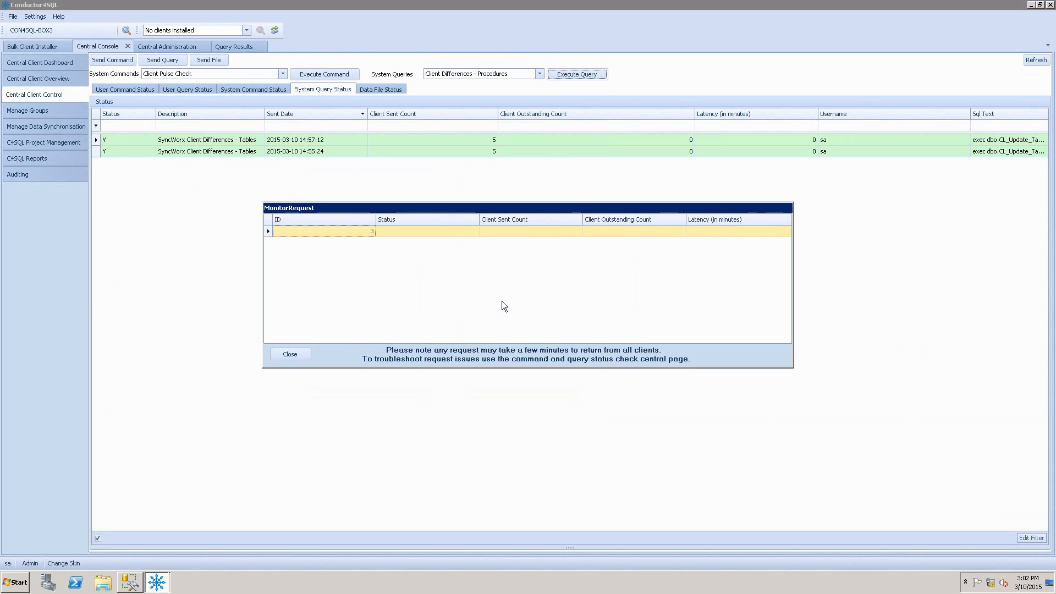
{"action": "left_click", "coordinate": [290, 353]}
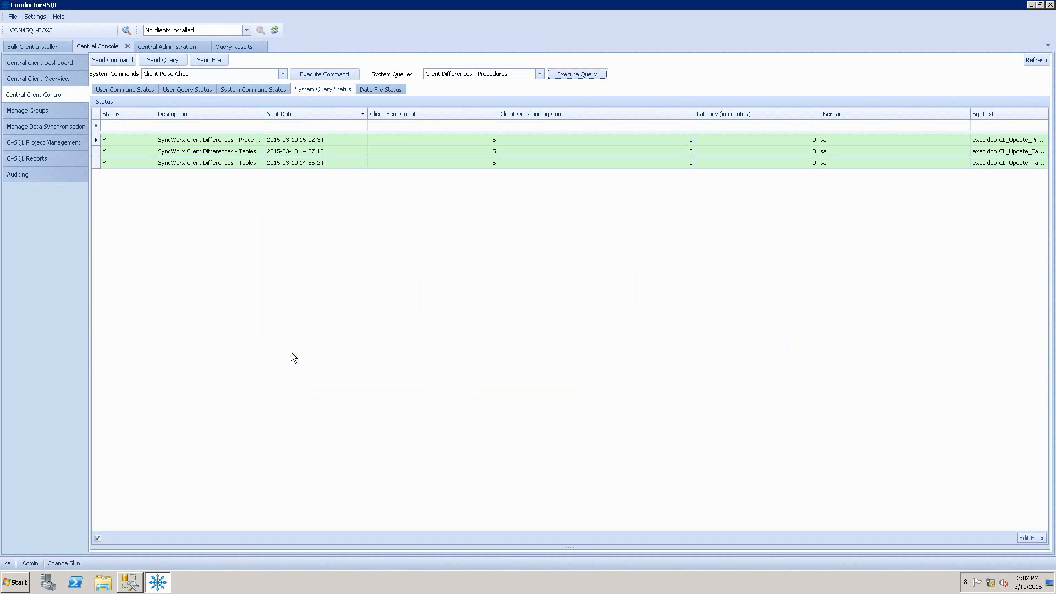
Open the combined results of the newest procedures query, examine each client's status, and switch back to SQL Server Management Studio
{"action": "left_click", "coordinate": [486, 141]}
{"action": "left_click", "coordinate": [107, 543]}
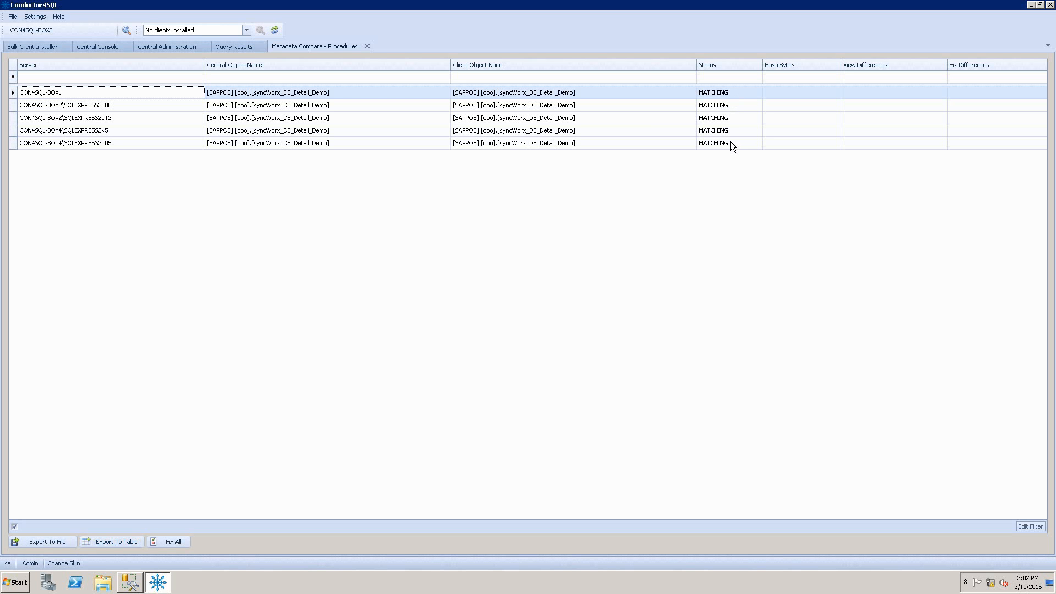
{"action": "key", "text": "alt+Tab"}
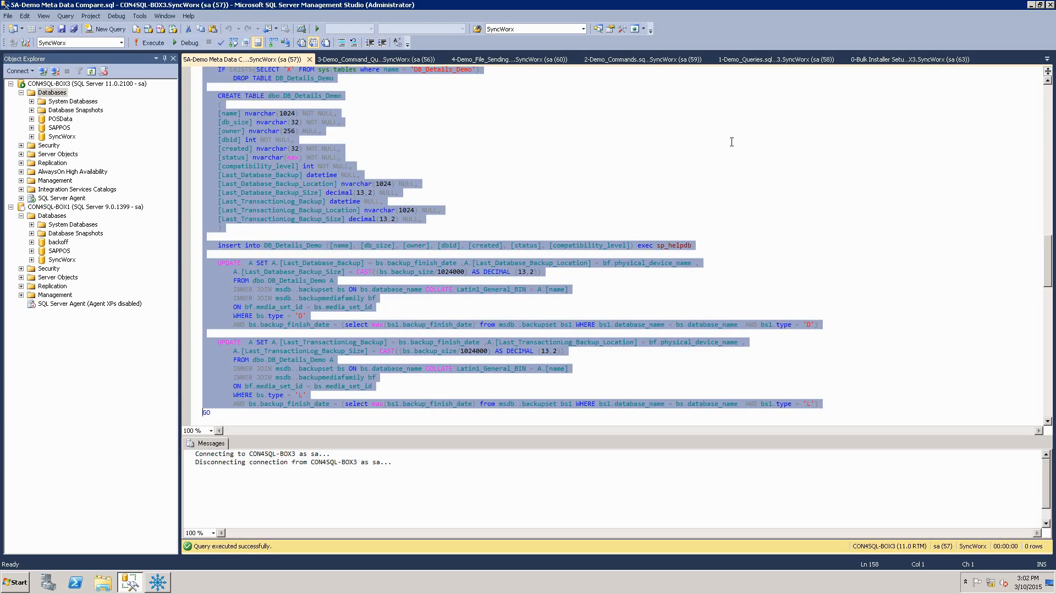
Select and execute the script block that alters dbo.syncWorx_DB_Detail_Demo in SAPPOS on client CON4SQL-BOX4\SQLEXPRESS2K5, stopping before the cleanup section
{"action": "key", "text": "Down"}
{"action": "key", "text": "Down"}
{"action": "key", "text": "Down"}
{"action": "key", "text": "Down"}
{"action": "key", "text": "Down"}
{"action": "key", "text": "Down"}
{"action": "key", "text": "Down"}
{"action": "key", "text": "Down"}
{"action": "key", "text": "Down"}
{"action": "key", "text": "Down"}
{"action": "key", "text": "Down"}
{"action": "key", "text": "Down"}
{"action": "key", "text": "Down"}
{"action": "key", "text": "Down"}
{"action": "key", "text": "Down"}
{"action": "key", "text": "Down"}
{"action": "key", "text": "Down"}
{"action": "key", "text": "Down"}
{"action": "key", "text": "Down"}
{"action": "key", "text": "Down"}
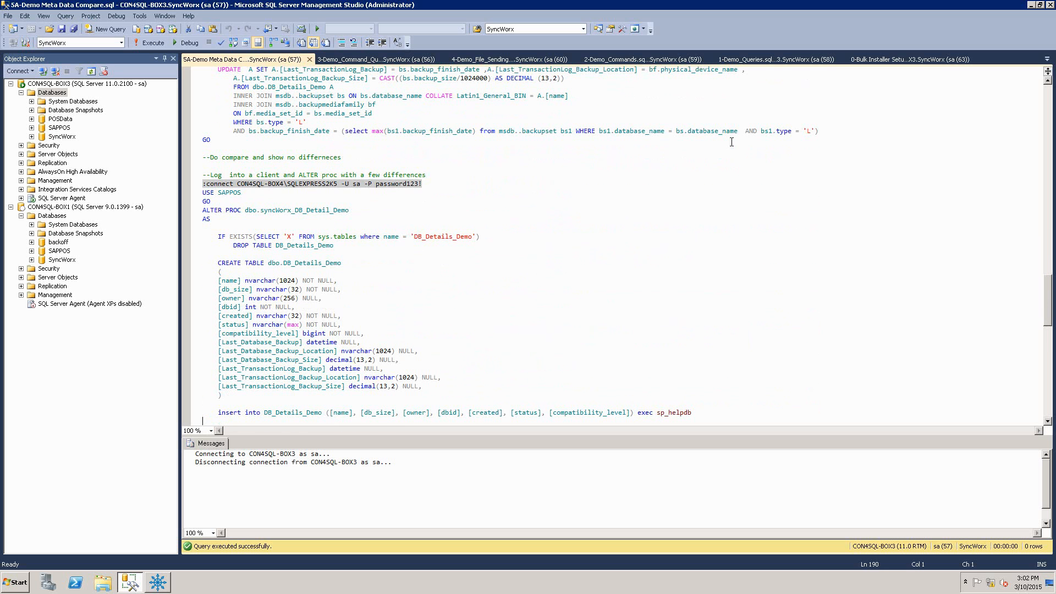
{"action": "key", "text": "Up"}
{"action": "key", "text": "Up"}
{"action": "key", "text": "Up"}
{"action": "key", "text": "Up"}
{"action": "key", "text": "Up"}
{"action": "key", "text": "Up"}
{"action": "key", "text": "Up"}
{"action": "key", "text": "Up"}
{"action": "key", "text": "Up"}
{"action": "key", "text": "Up"}
{"action": "key", "text": "Up"}
{"action": "key", "text": "Up"}
{"action": "key", "text": "Up"}
{"action": "key", "text": "Up"}
{"action": "key", "text": "Up"}
{"action": "key", "text": "Up"}
{"action": "key", "text": "Up"}
{"action": "key", "text": "Up"}
{"action": "key", "text": "Up"}
{"action": "key", "text": "Up"}
{"action": "key", "text": "shift+Down"}
{"action": "key", "text": "shift+Down"}
{"action": "key", "text": "shift+Down"}
{"action": "key", "text": "shift+Down"}
{"action": "key", "text": "shift+Down"}
{"action": "key", "text": "shift+Down"}
{"action": "key", "text": "shift+Down"}
{"action": "key", "text": "shift+Down"}
{"action": "key", "text": "shift+Down"}
{"action": "key", "text": "shift+Down"}
{"action": "key", "text": "shift+Down"}
{"action": "key", "text": "shift+Down"}
{"action": "key", "text": "shift+Down"}
{"action": "key", "text": "shift+Down"}
{"action": "key", "text": "shift+Down"}
{"action": "key", "text": "shift+Down"}
{"action": "key", "text": "shift+Down"}
{"action": "key", "text": "shift+Down"}
{"action": "key", "text": "shift+Down"}
{"action": "key", "text": "shift+Down"}
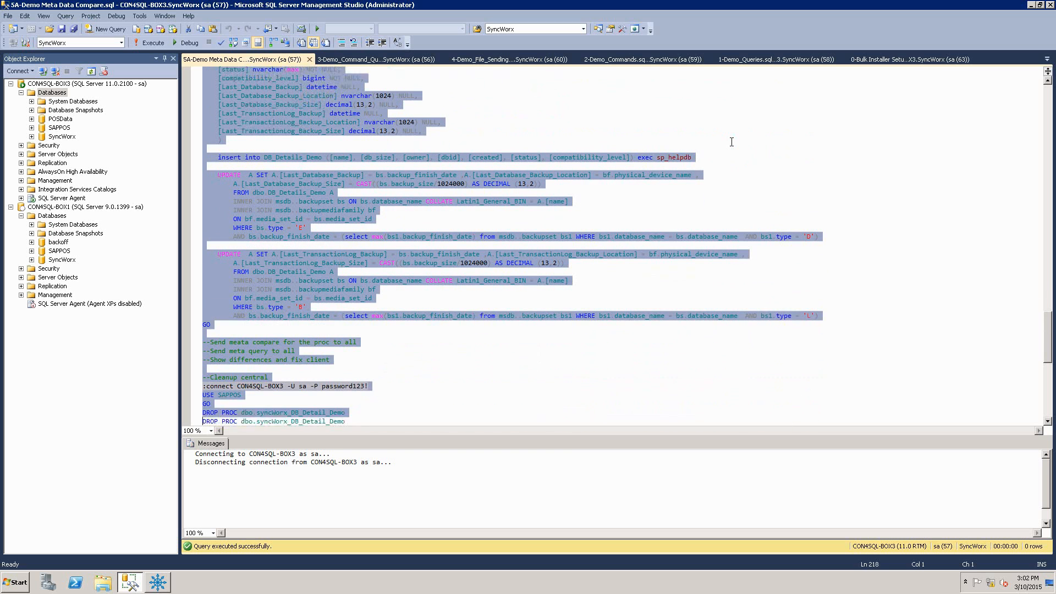
{"action": "key", "text": "shift+Down"}
{"action": "key", "text": "shift+Up"}
{"action": "key", "text": "shift+Up"}
{"action": "key", "text": "shift+Up"}
{"action": "key", "text": "shift+Up"}
{"action": "key", "text": "shift+Up"}
{"action": "key", "text": "shift+Up"}
{"action": "key", "text": "shift+Up"}
{"action": "key", "text": "shift+Up"}
{"action": "key", "text": "shift+Up"}
{"action": "key", "text": "shift+Up"}
{"action": "key", "text": "shift+Up"}
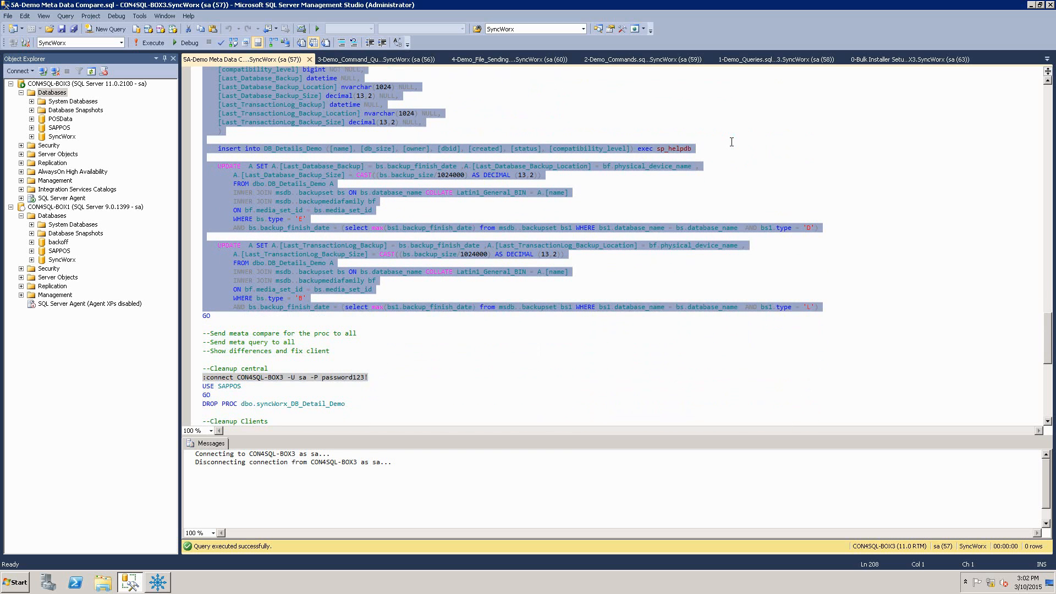
{"action": "key", "text": "F5"}
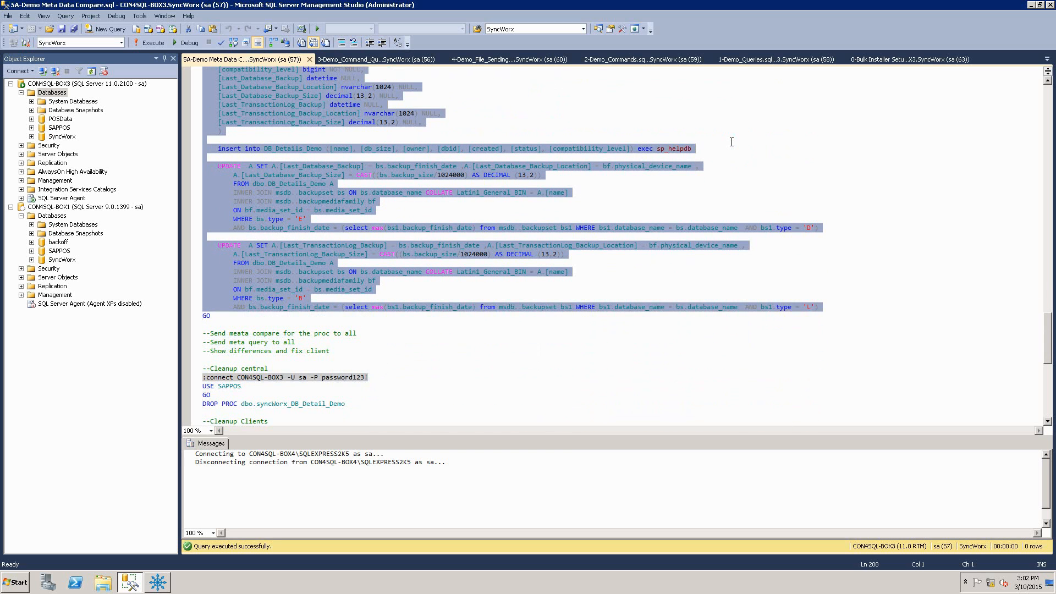
Switch to Conductor4SQL, close the old procedure comparison results, and start the Client Differences - Procedures query for all clients
{"action": "key", "text": "alt+Tab"}
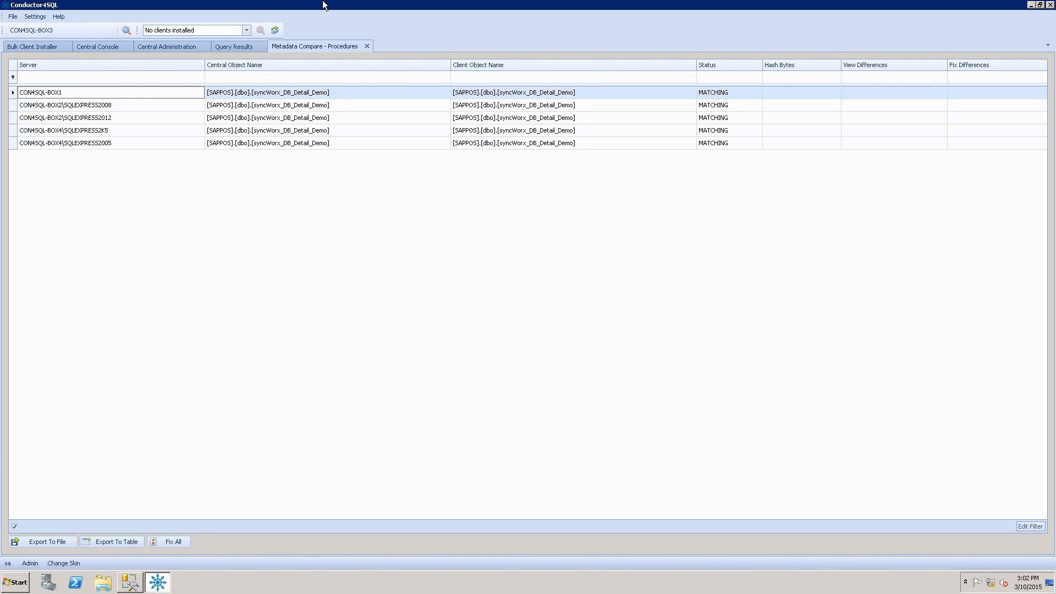
{"action": "left_click", "coordinate": [367, 46]}
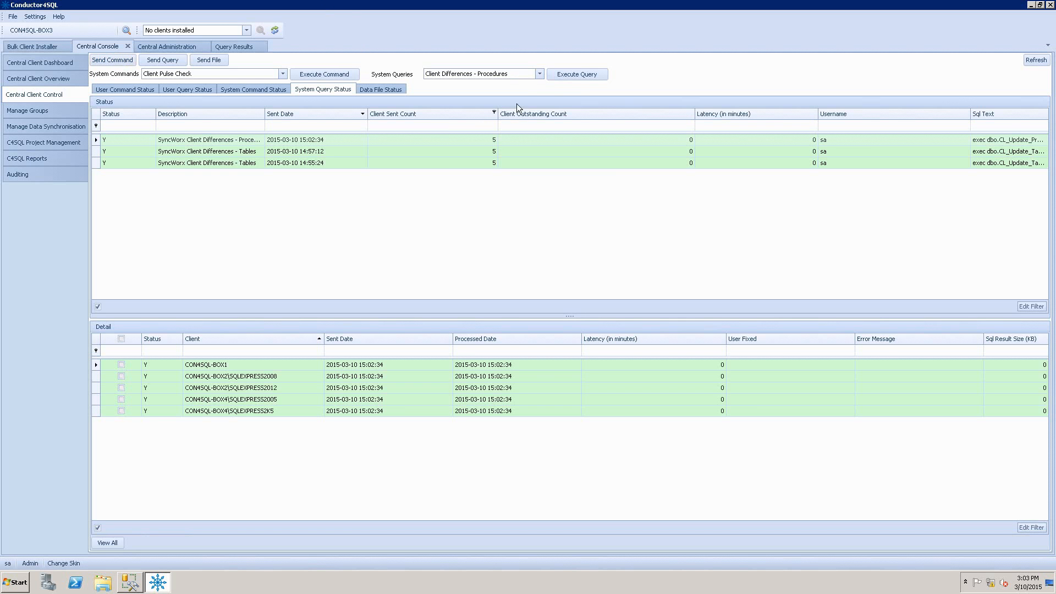
{"action": "left_click", "coordinate": [563, 73]}
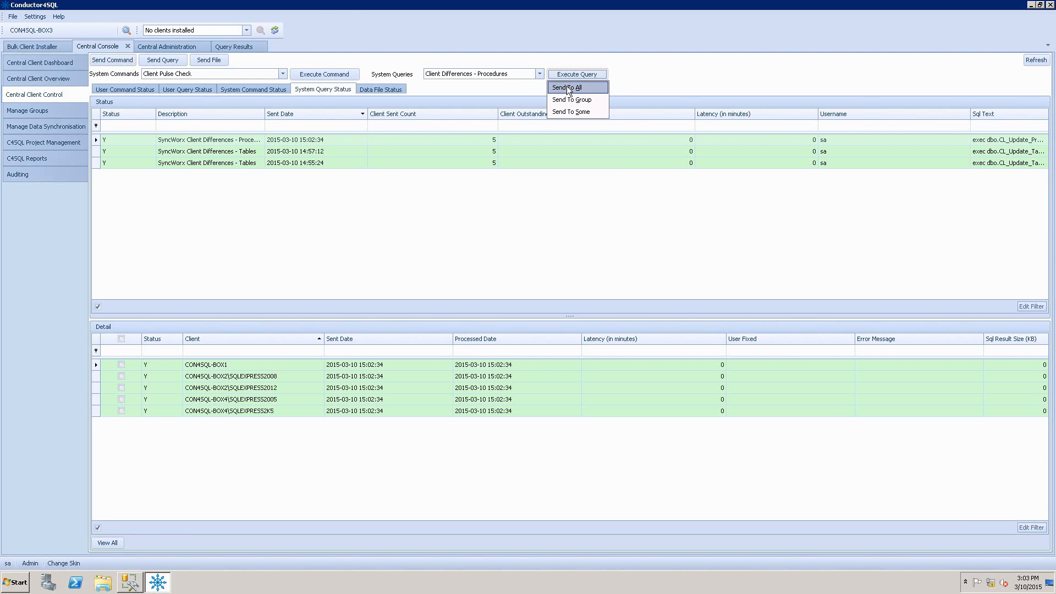
{"action": "left_click", "coordinate": [567, 88]}
Choose syncWorx_DB_Detail_Demo from the SAPPOS database's dbo schema, confirm sending the comparison to all clients, and close the request monitor
{"action": "left_click", "coordinate": [86, 51]}
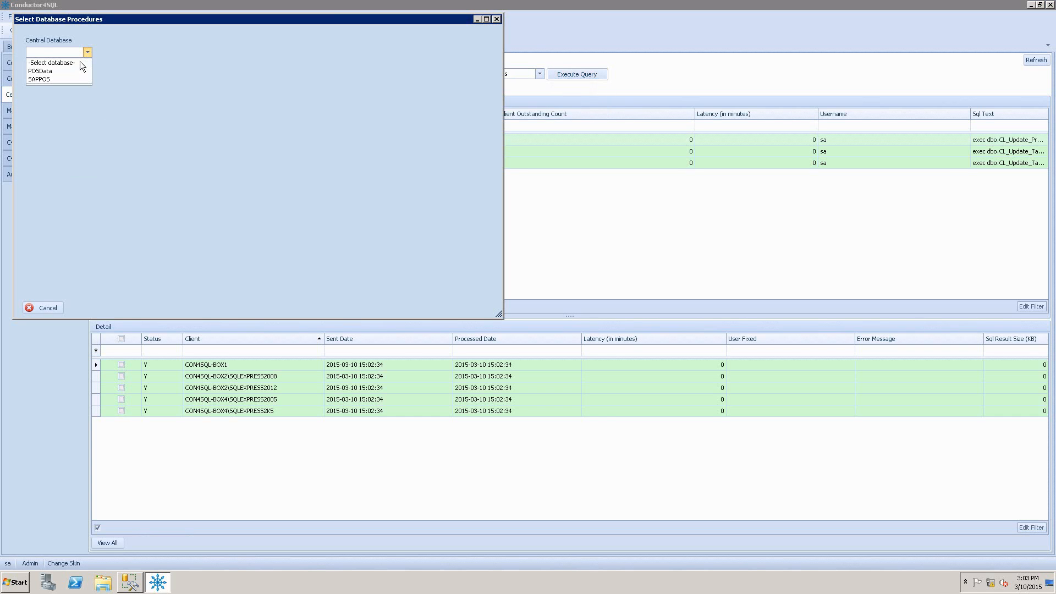
{"action": "left_click", "coordinate": [70, 78]}
{"action": "left_click", "coordinate": [176, 53]}
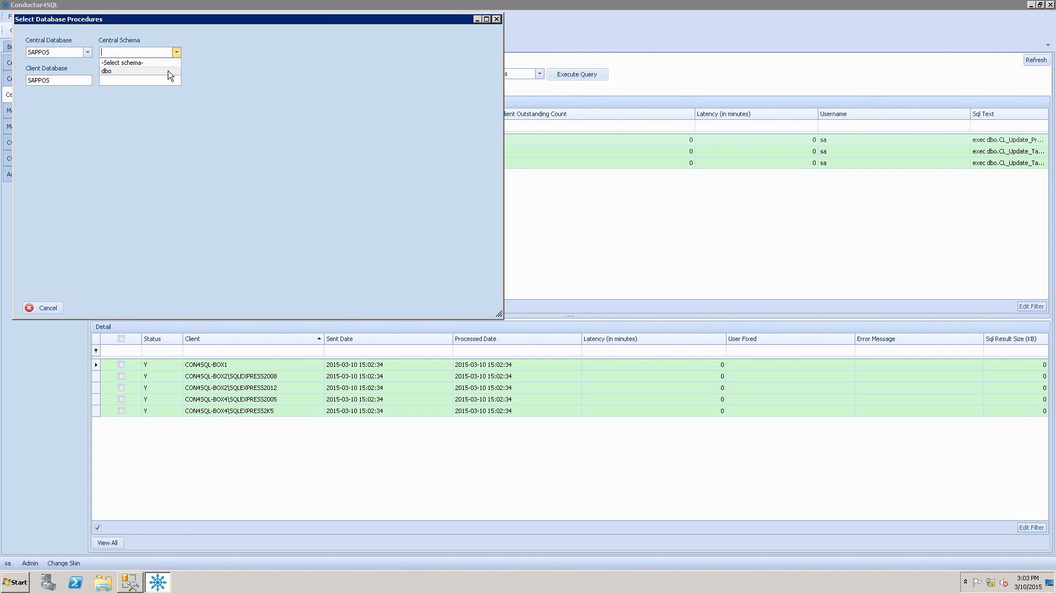
{"action": "left_click", "coordinate": [167, 71]}
{"action": "double_click", "coordinate": [248, 64]}
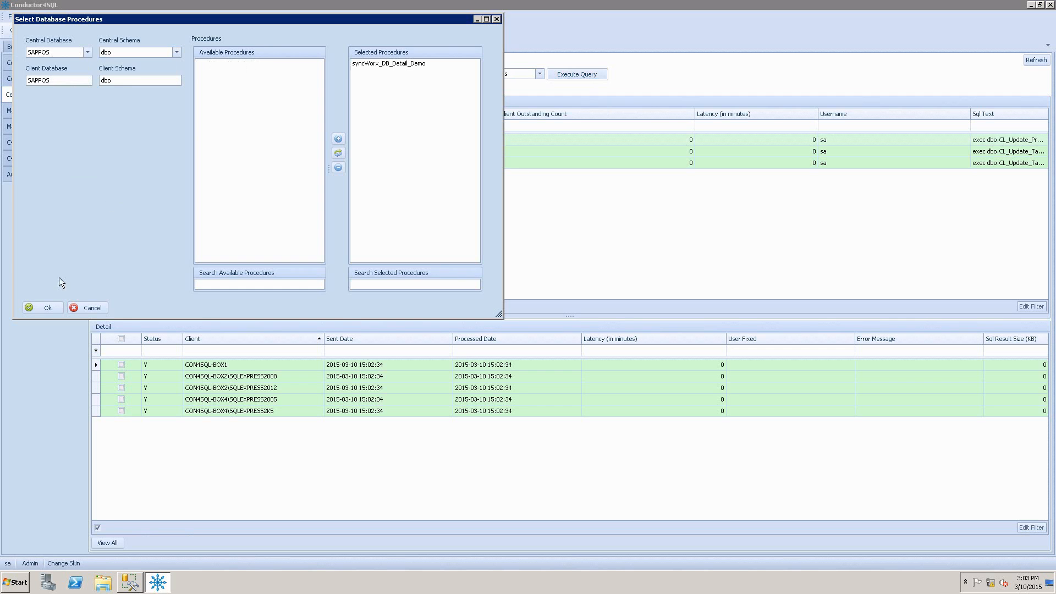
{"action": "left_click", "coordinate": [45, 307]}
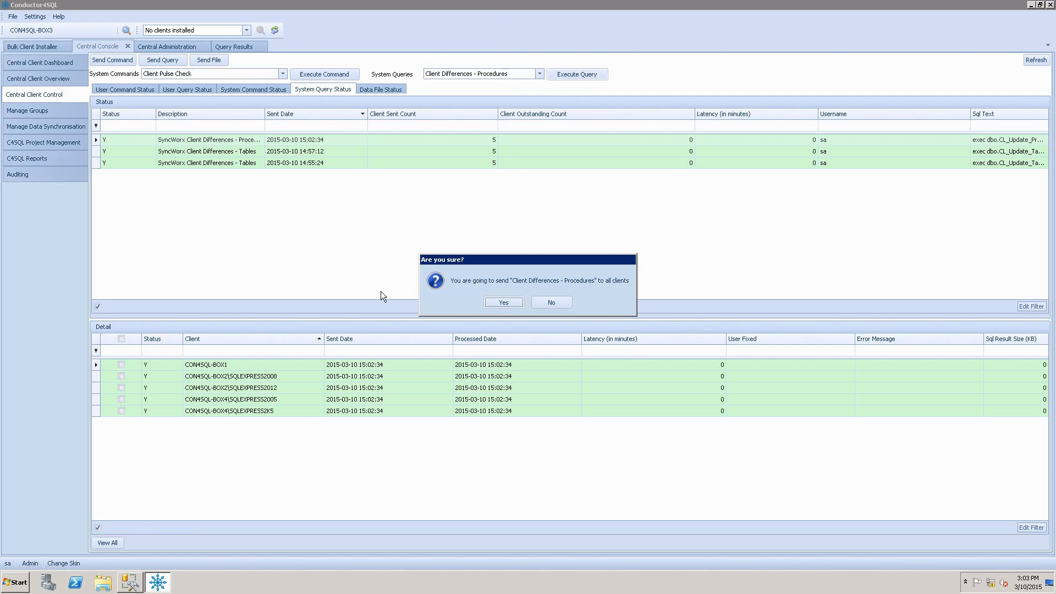
{"action": "left_click", "coordinate": [513, 299]}
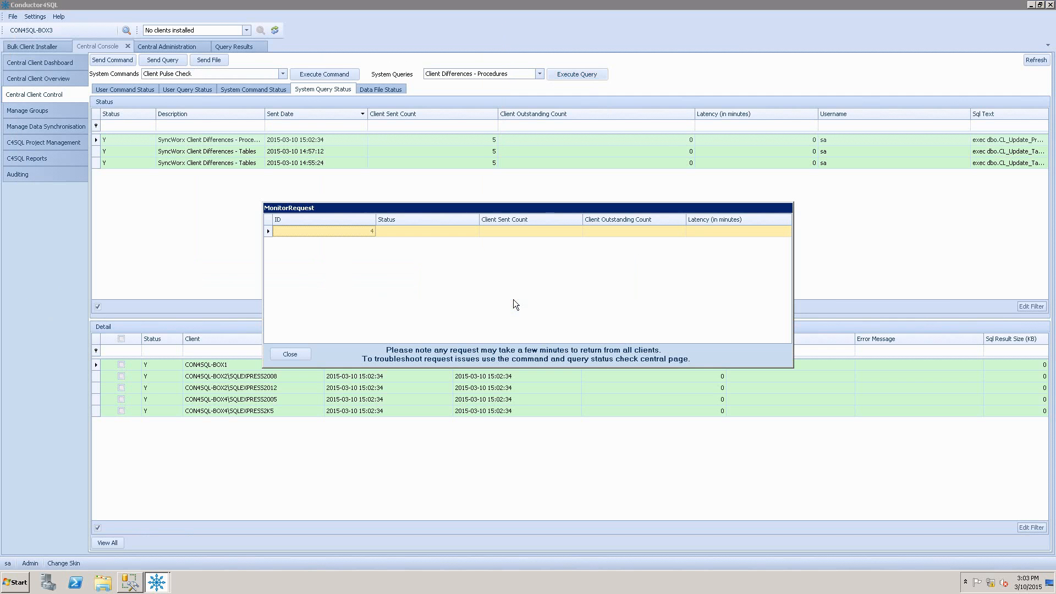
{"action": "left_click", "coordinate": [291, 355]}
Open the newest procedures query's combined results, examine the definition differences for CON4SQL-BOX4\SQLEXPRESS2K5 side by side, and close the SQL comparison
{"action": "left_click", "coordinate": [361, 141]}
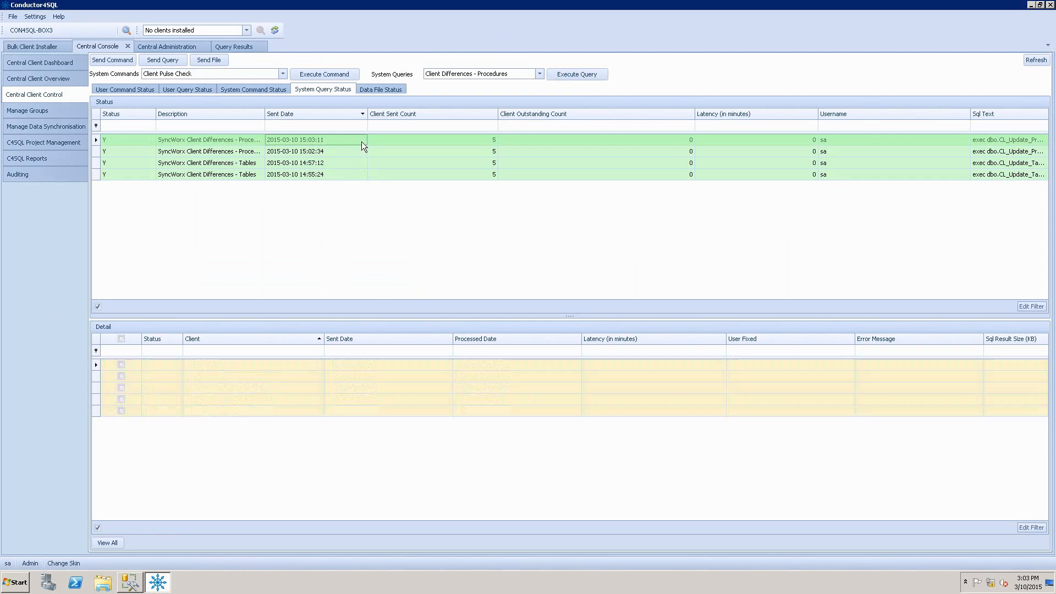
{"action": "left_click", "coordinate": [108, 541]}
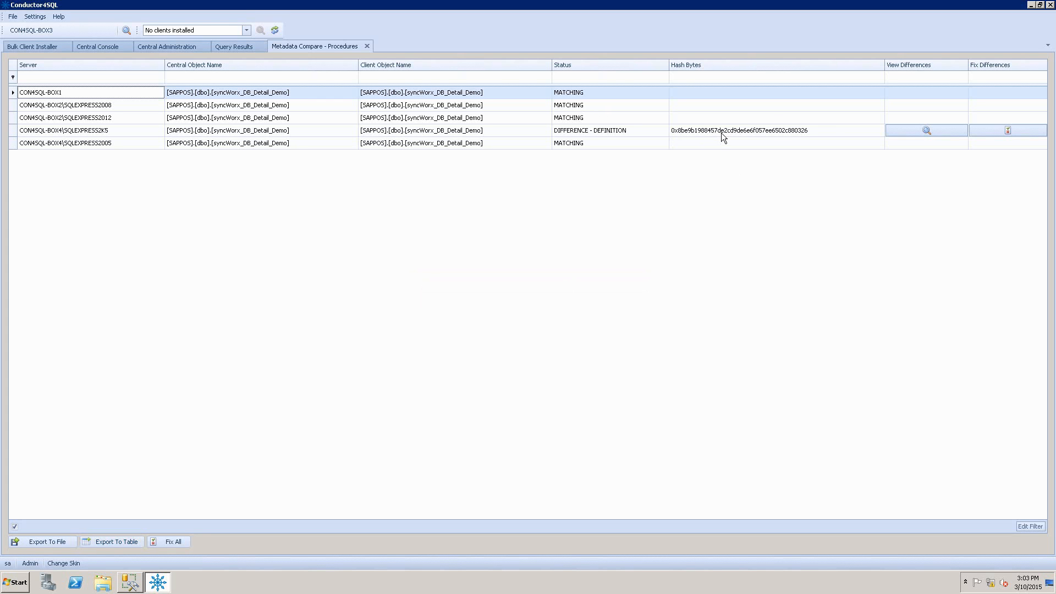
{"action": "left_click", "coordinate": [919, 132]}
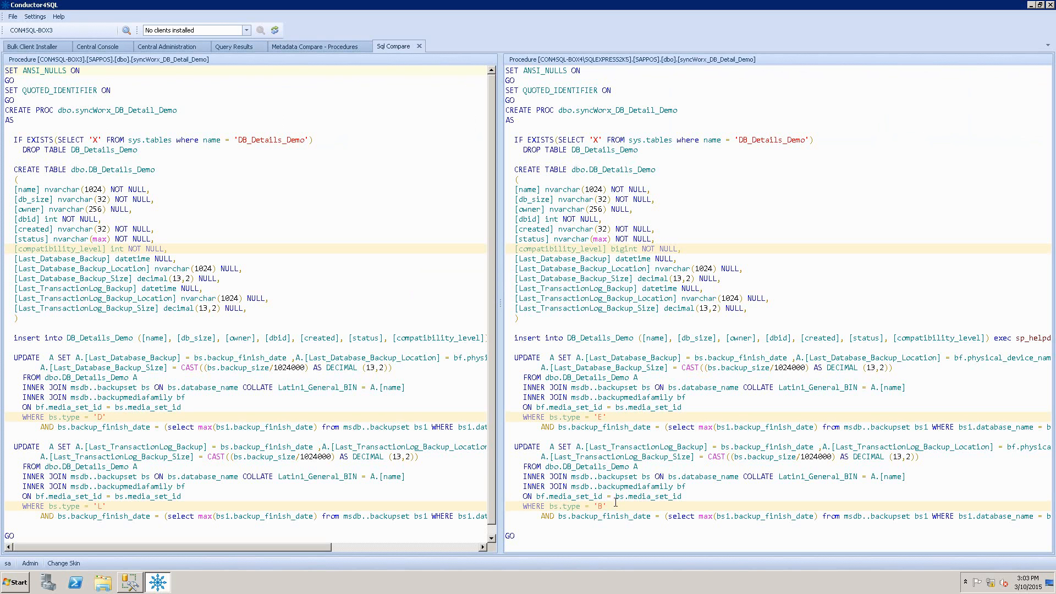
{"action": "left_click", "coordinate": [419, 46]}
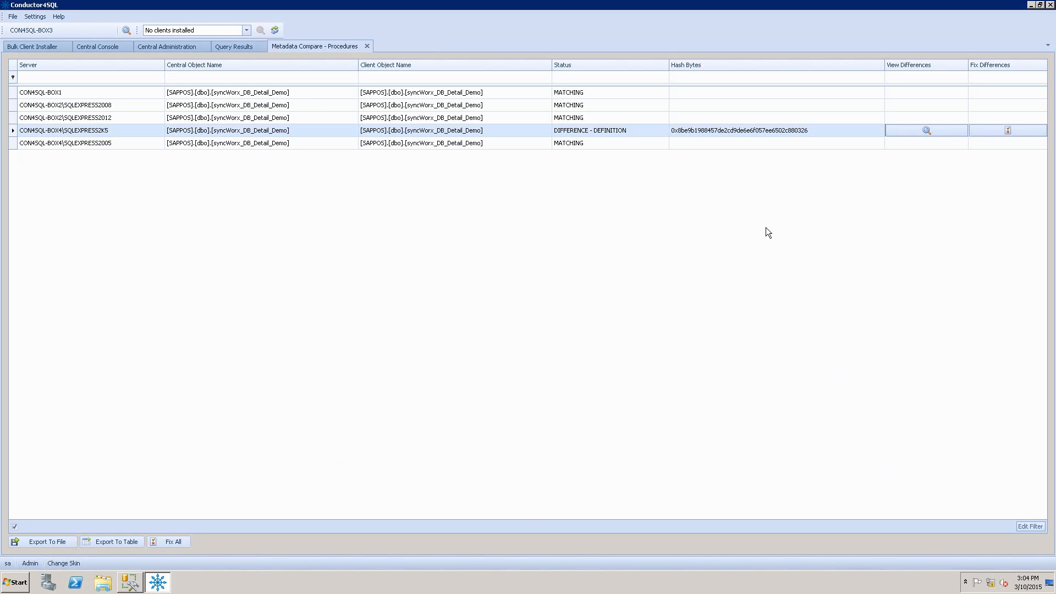
Fix the procedure difference on CON4SQL-BOX4\SQLEXPRESS2K5 by submitting the generated user command, and close the request monitor and comparison results
{"action": "left_click", "coordinate": [997, 133]}
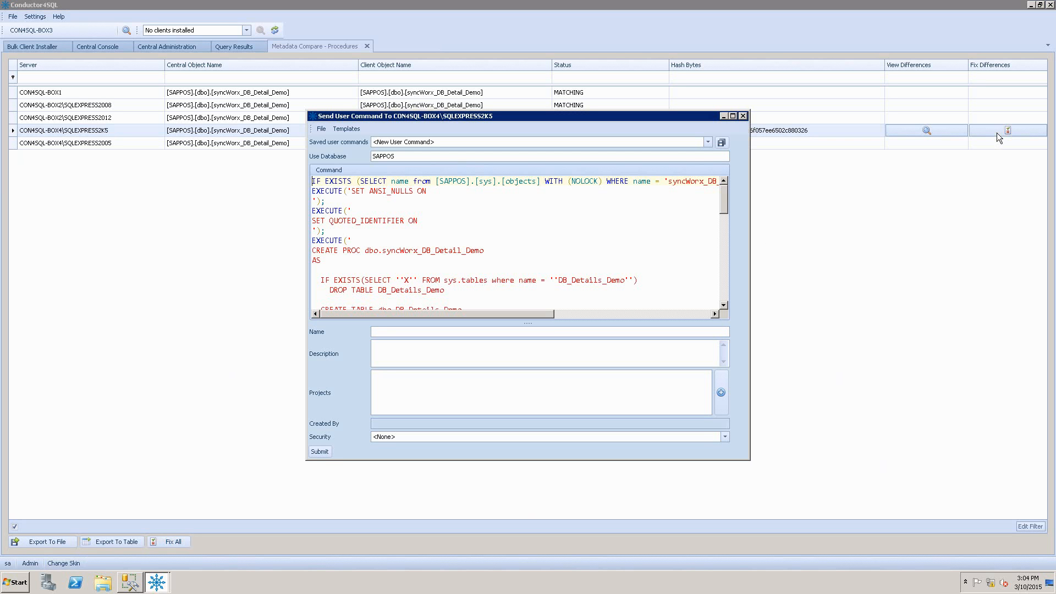
{"action": "left_click", "coordinate": [320, 451]}
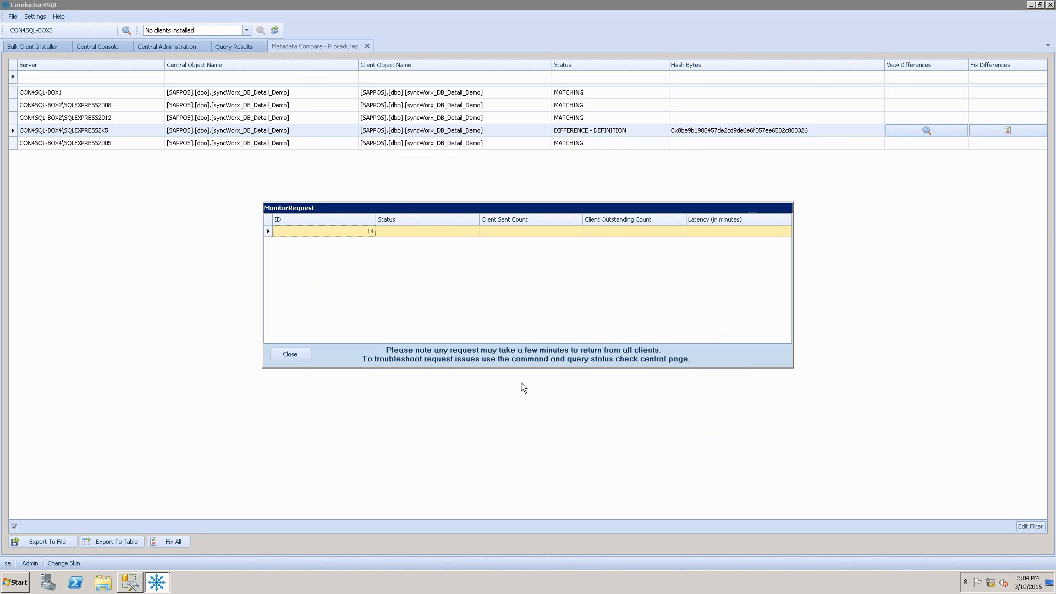
{"action": "left_click", "coordinate": [284, 354]}
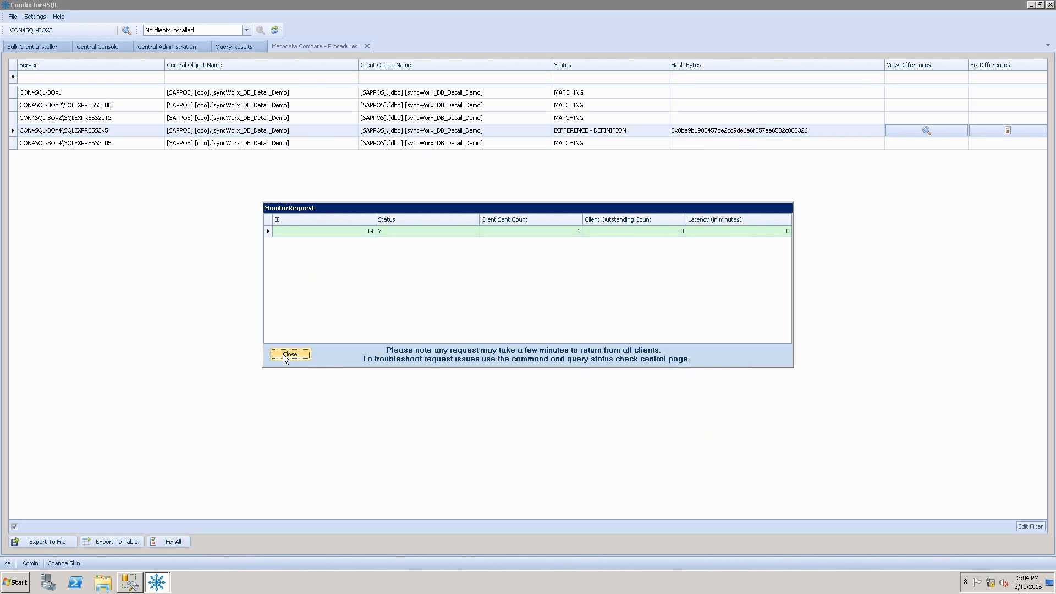
{"action": "left_click", "coordinate": [368, 47]}
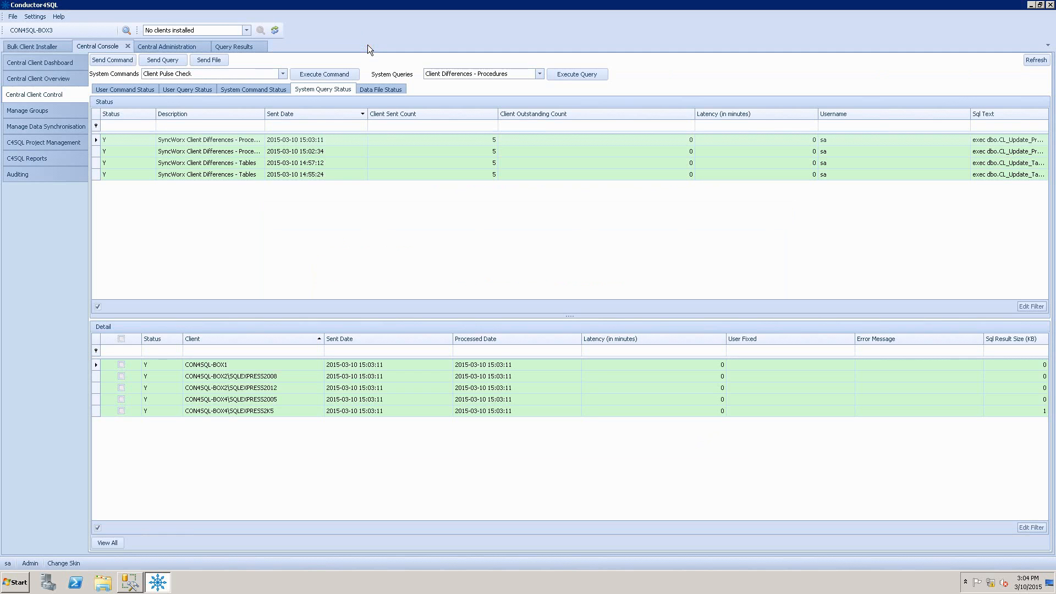